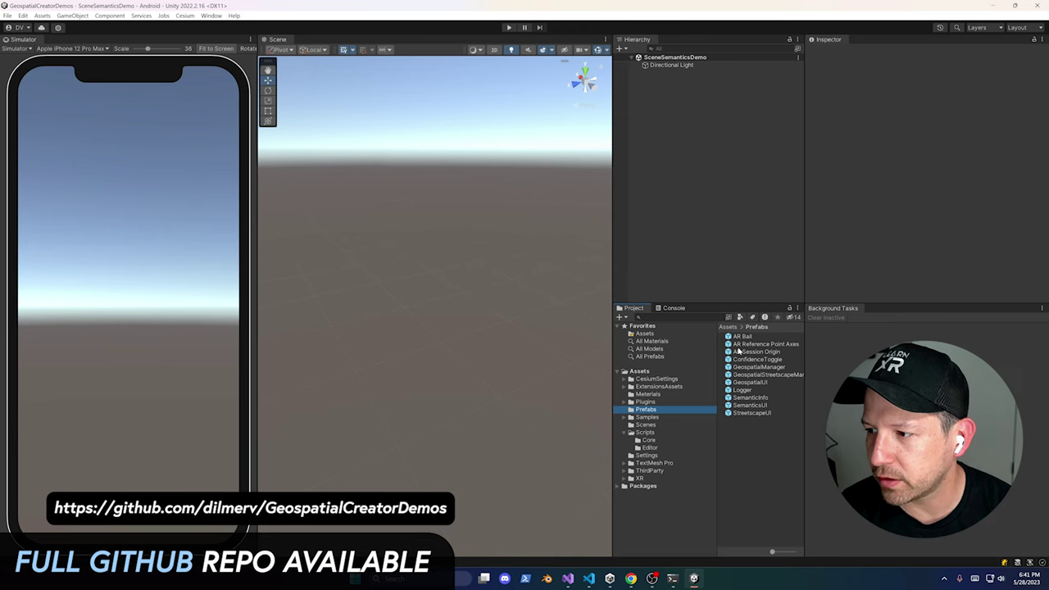
# Drag the AR Session Origin prefab from the Prefabs folder into the SceneSemanticsDemo Hierarchy.
pyautogui.moveTo(740, 353); pyautogui.dragTo(673, 72)
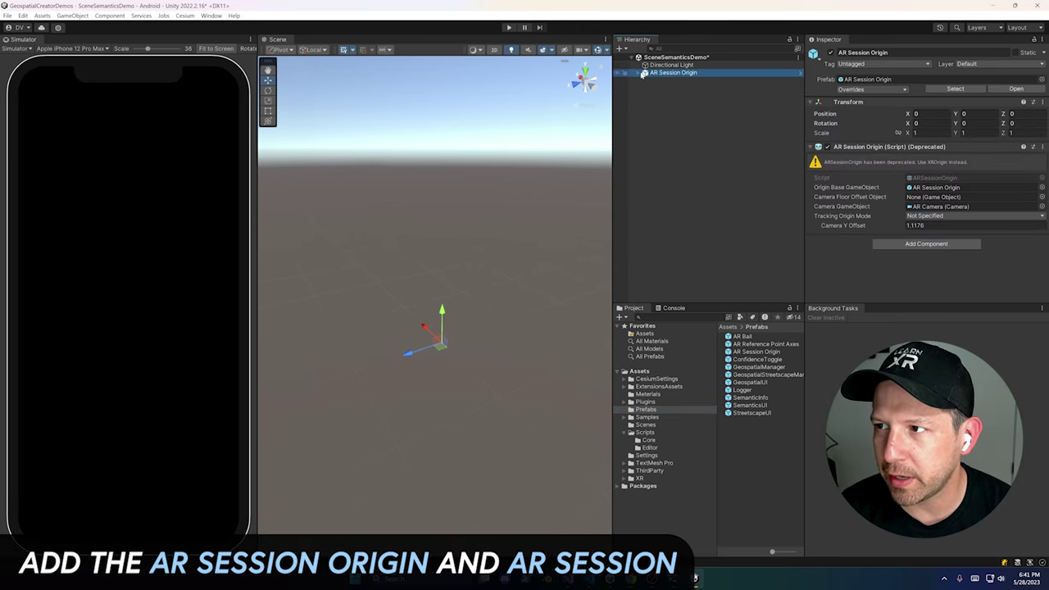
# Add an XR > AR Session object and move it above AR Session Origin.
pyautogui.click(639, 73)
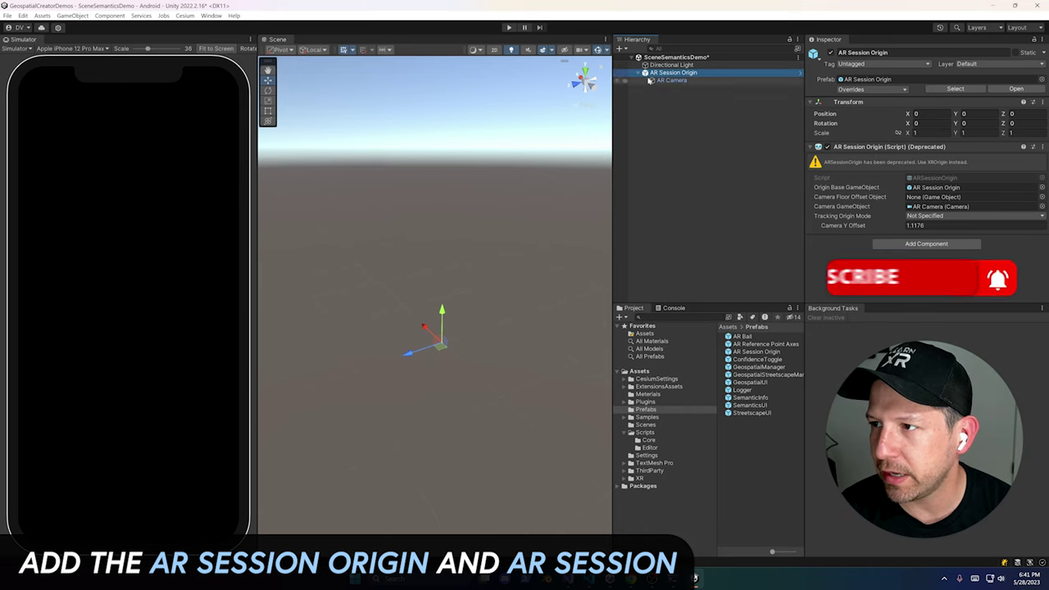
pyautogui.click(639, 73)
pyautogui.rightClick(671, 142)
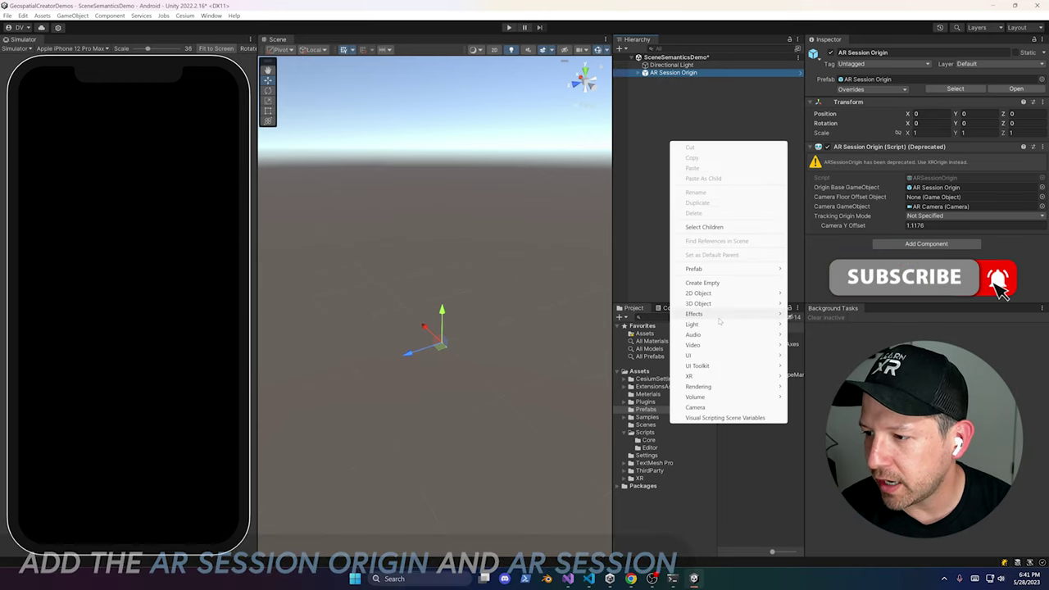
pyautogui.moveTo(721, 376)
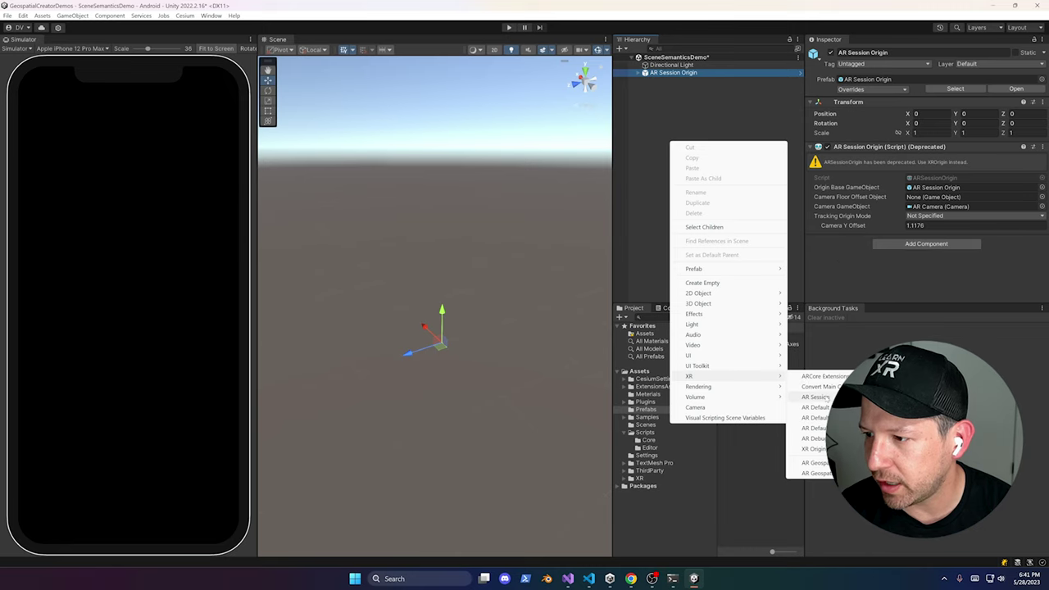
pyautogui.click(820, 396)
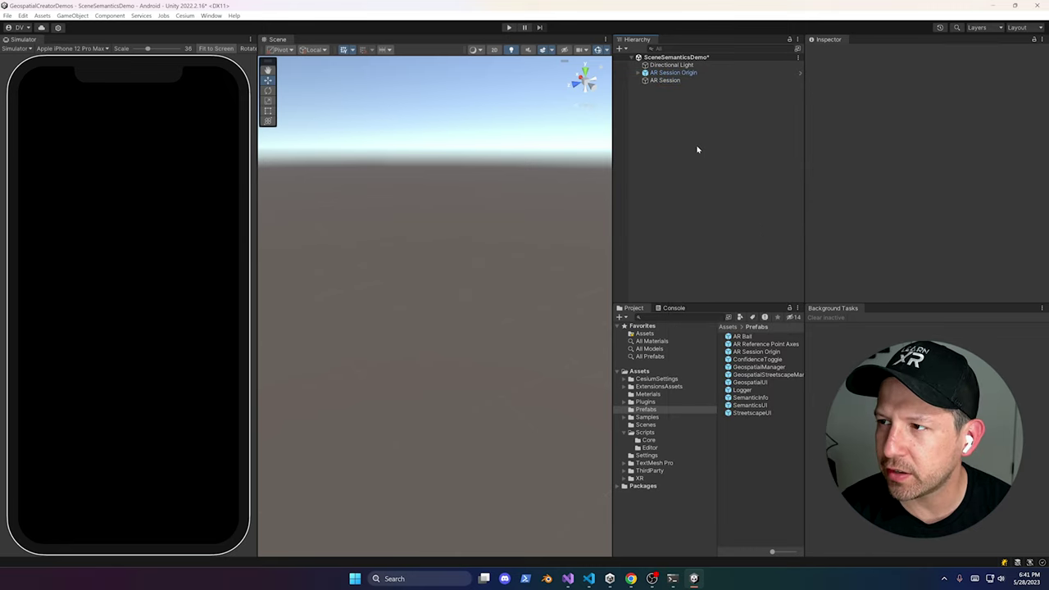
pyautogui.moveTo(672, 73); pyautogui.dragTo(672, 71)
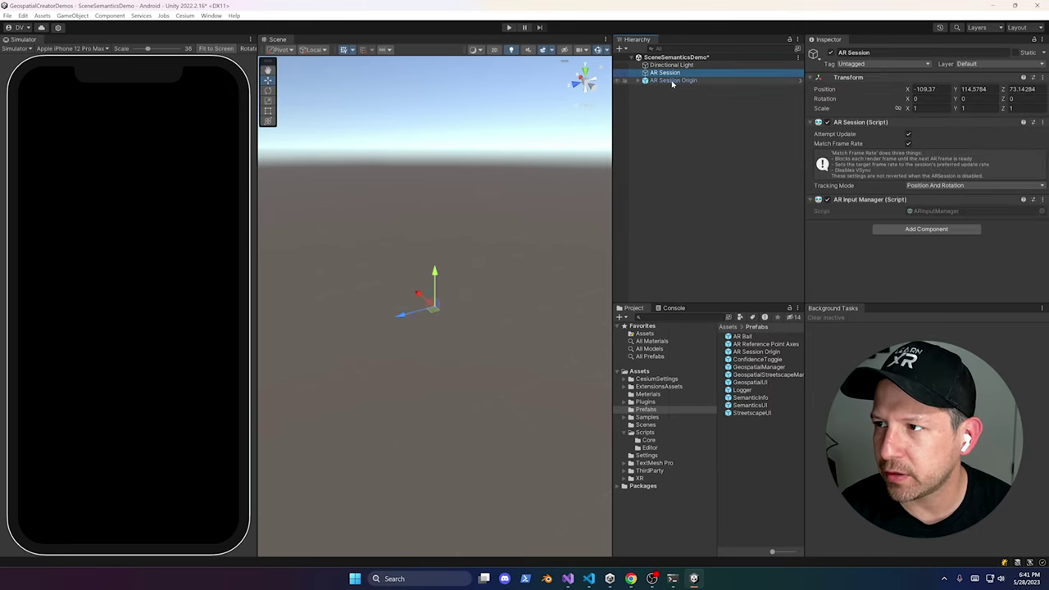
pyautogui.click(679, 82)
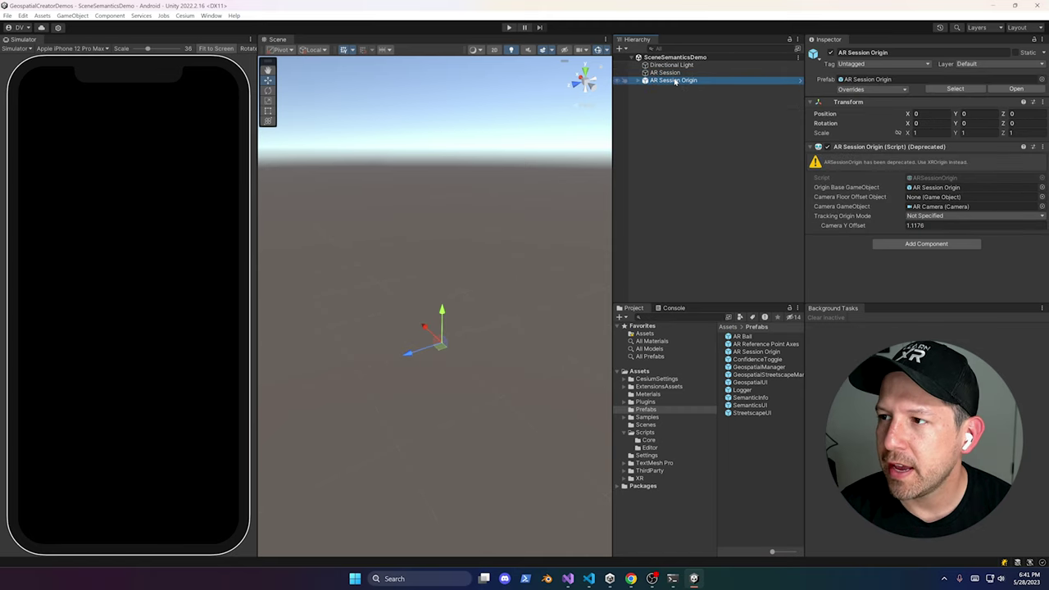
pyautogui.click(641, 82)
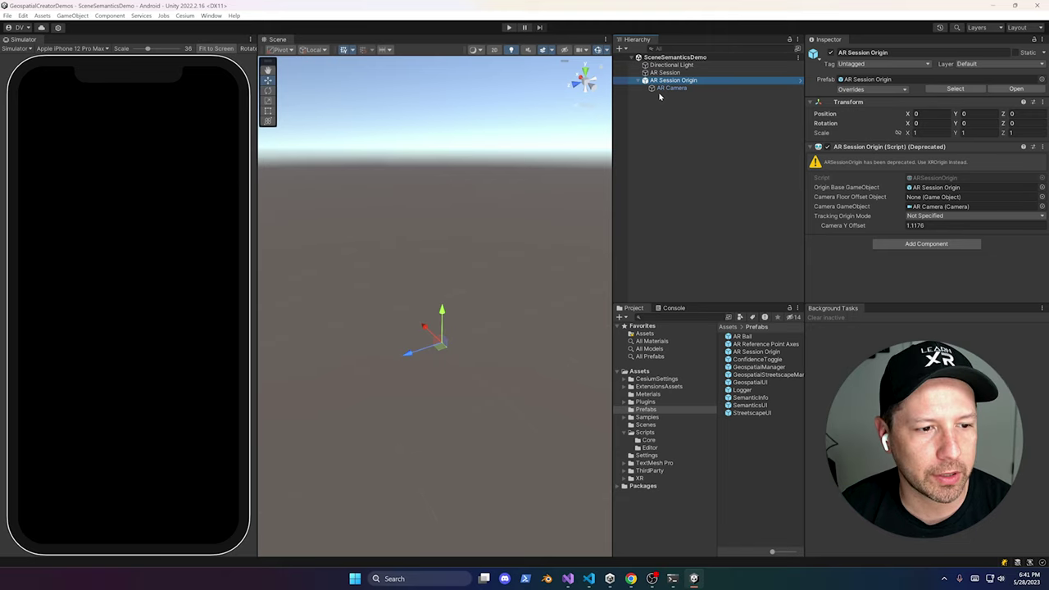
pyautogui.click(640, 80)
# Create an XR > ARCore Extensions object and select it.
pyautogui.rightClick(667, 106)
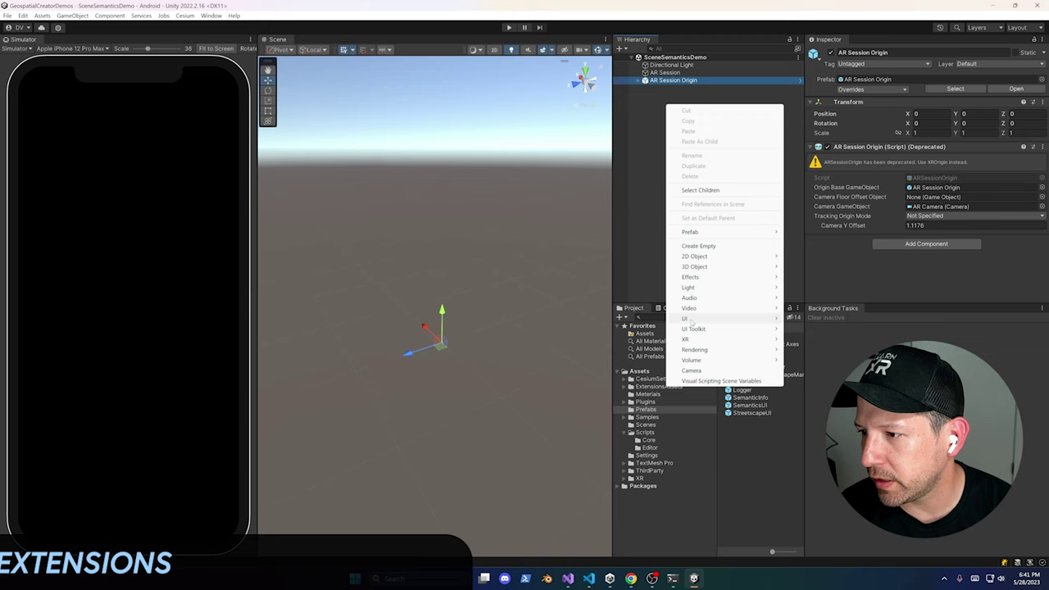
pyautogui.moveTo(697, 339)
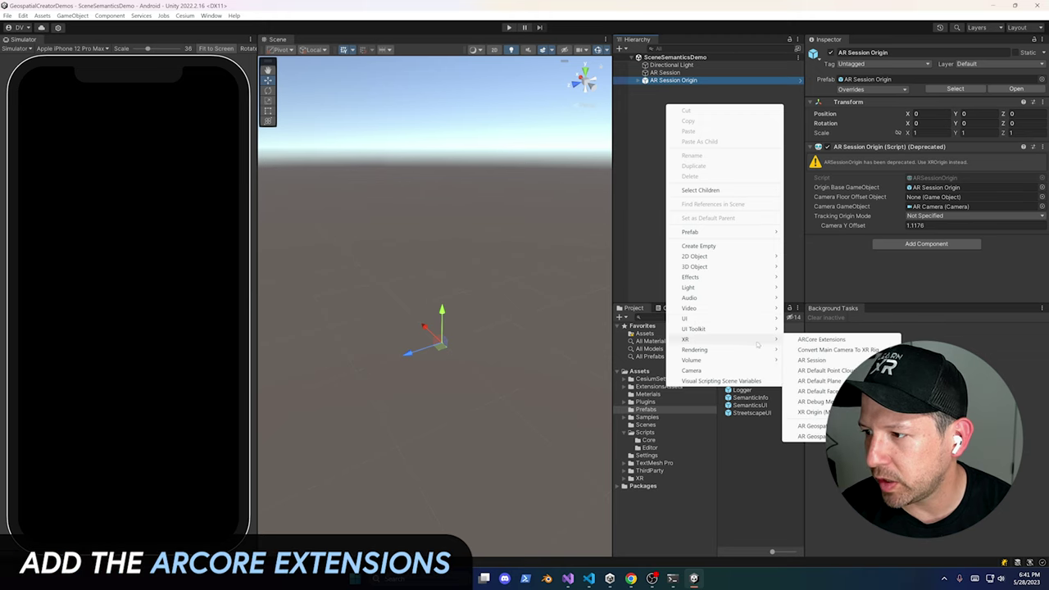
pyautogui.click(820, 340)
pyautogui.click(676, 87)
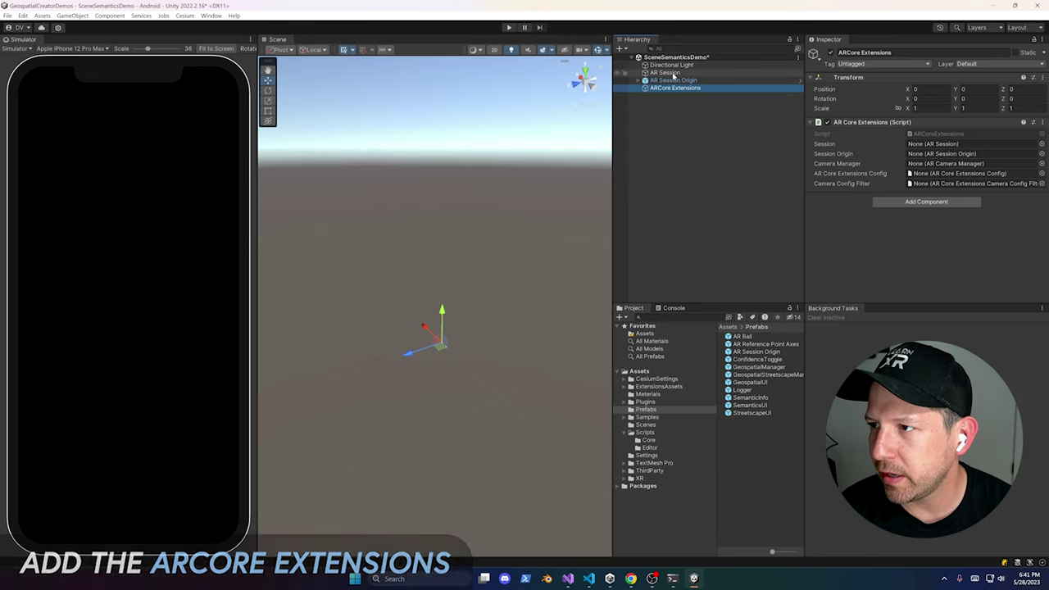
# Assign AR Session, AR Session Origin and AR Camera to its Session, Session Origin and Camera Manager fields.
pyautogui.moveTo(674, 74); pyautogui.dragTo(914, 144)
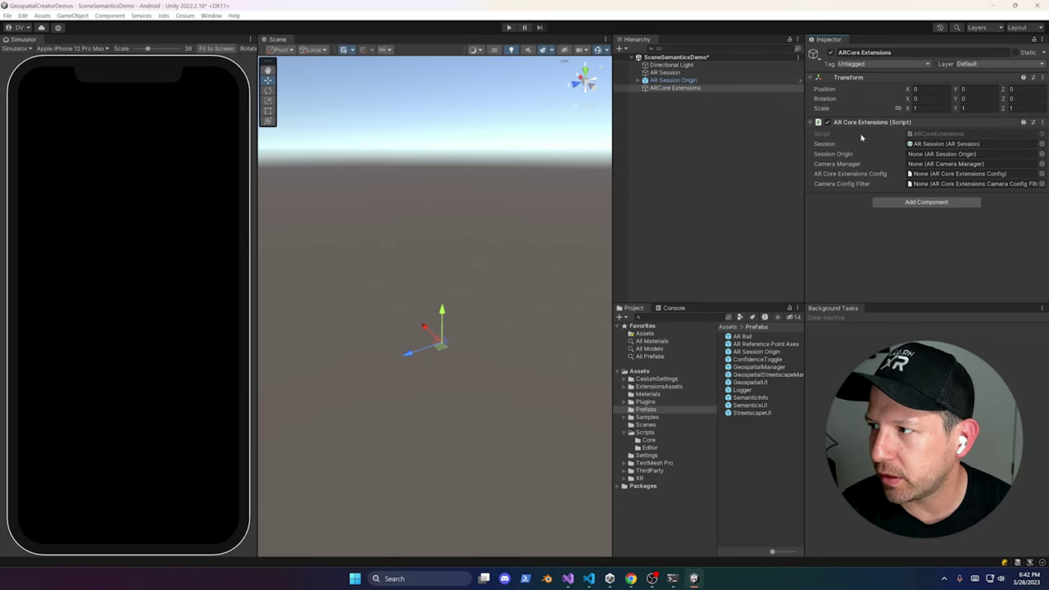
pyautogui.moveTo(663, 81); pyautogui.dragTo(943, 154)
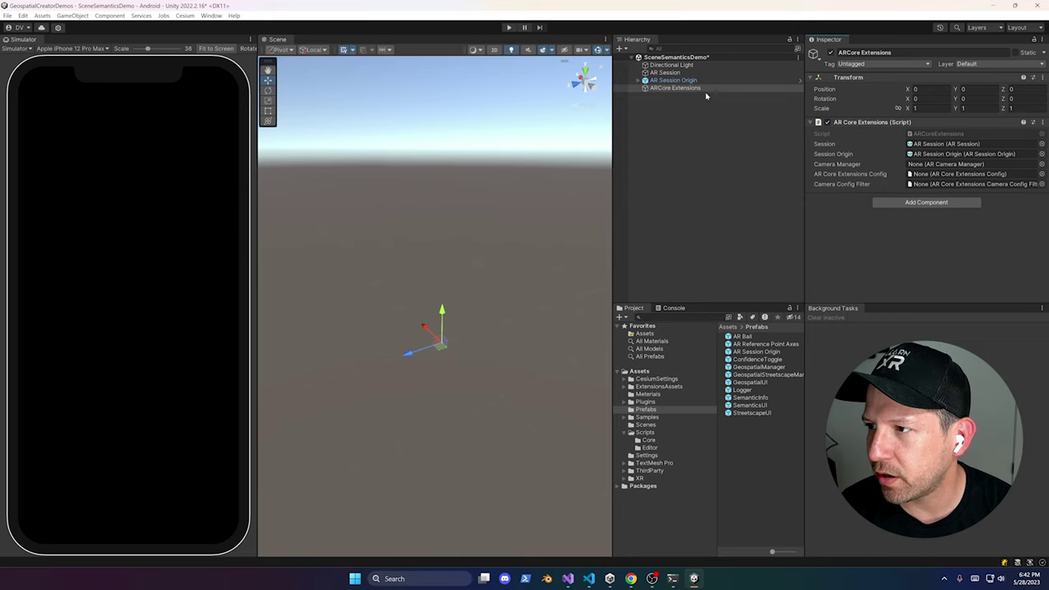
pyautogui.click(643, 88)
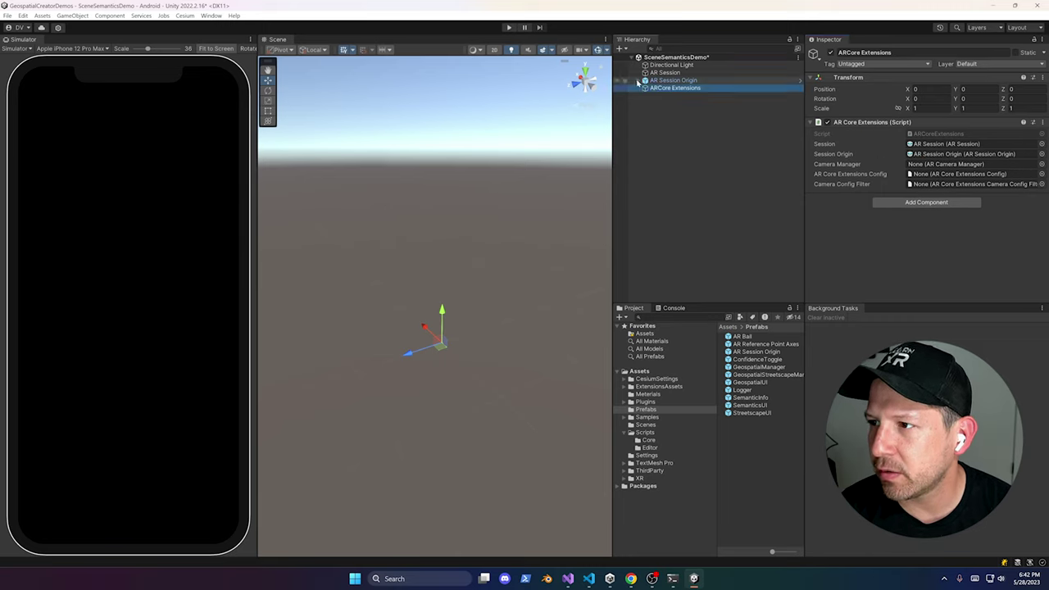
pyautogui.click(639, 80)
pyautogui.moveTo(671, 87); pyautogui.dragTo(934, 167)
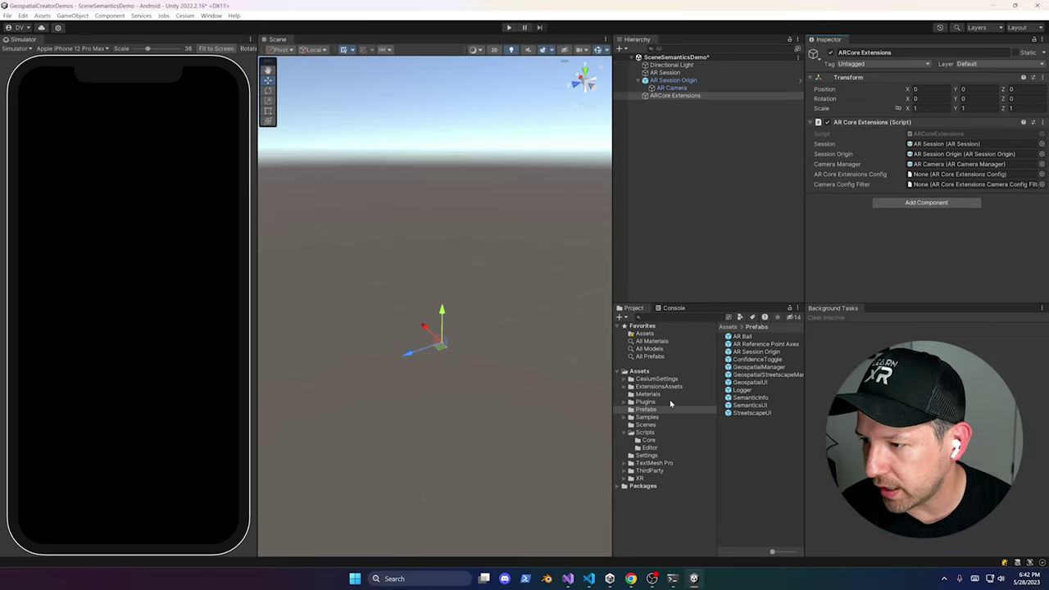
pyautogui.click(649, 455)
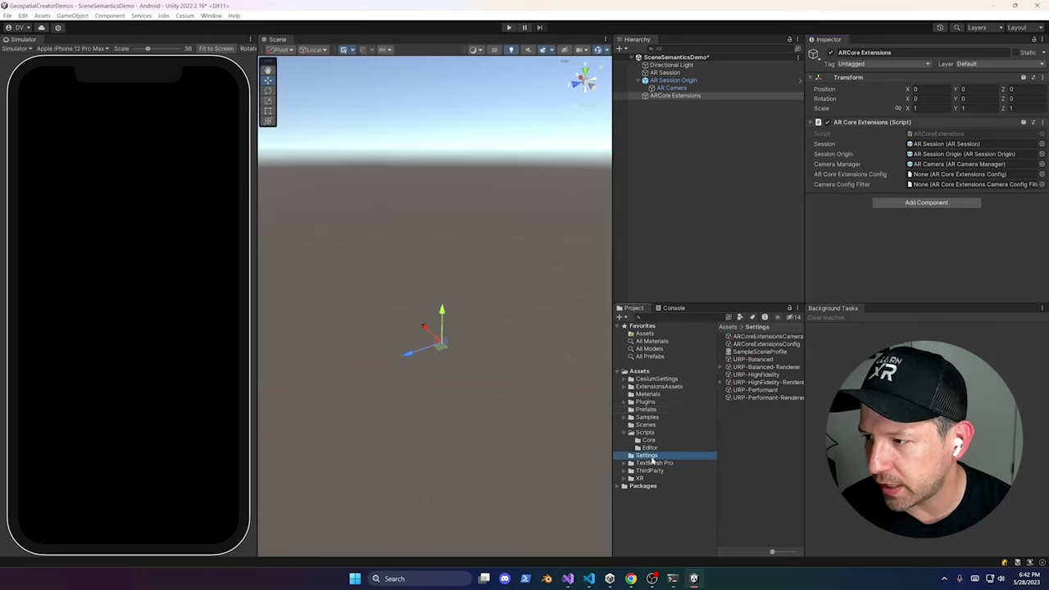
# Review the camera config filter and ARCoreExtensionsConfig assets, then pick a config for ARCore Extensions.
pyautogui.click(768, 337)
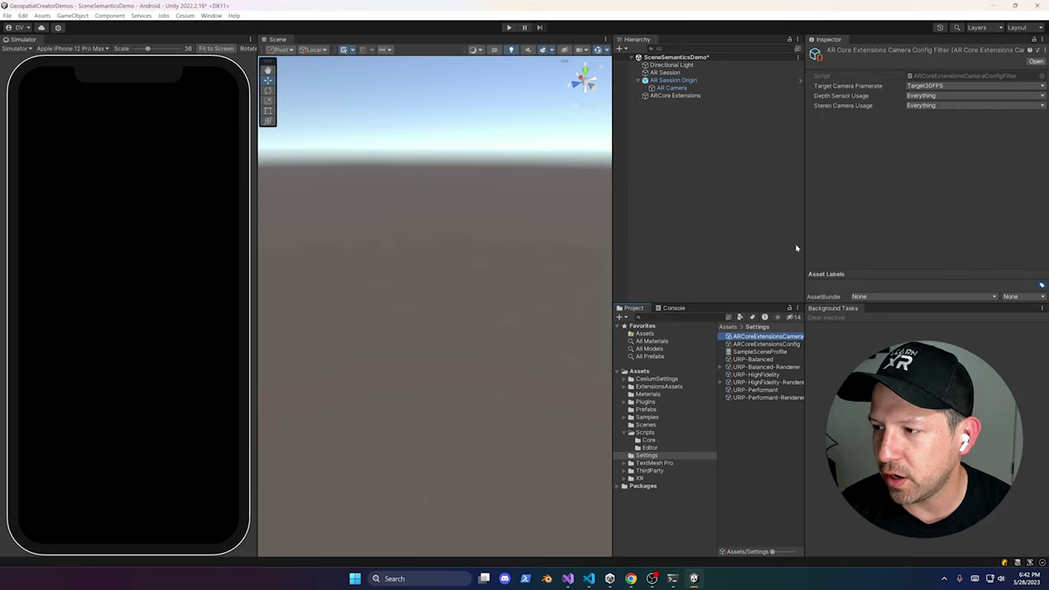
pyautogui.click(768, 345)
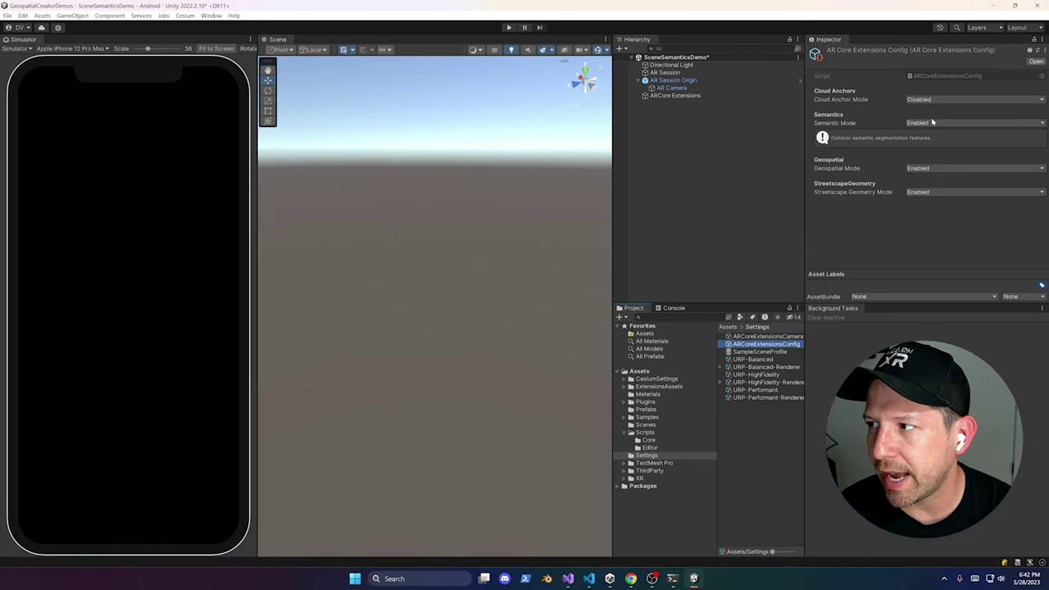
pyautogui.click(677, 95)
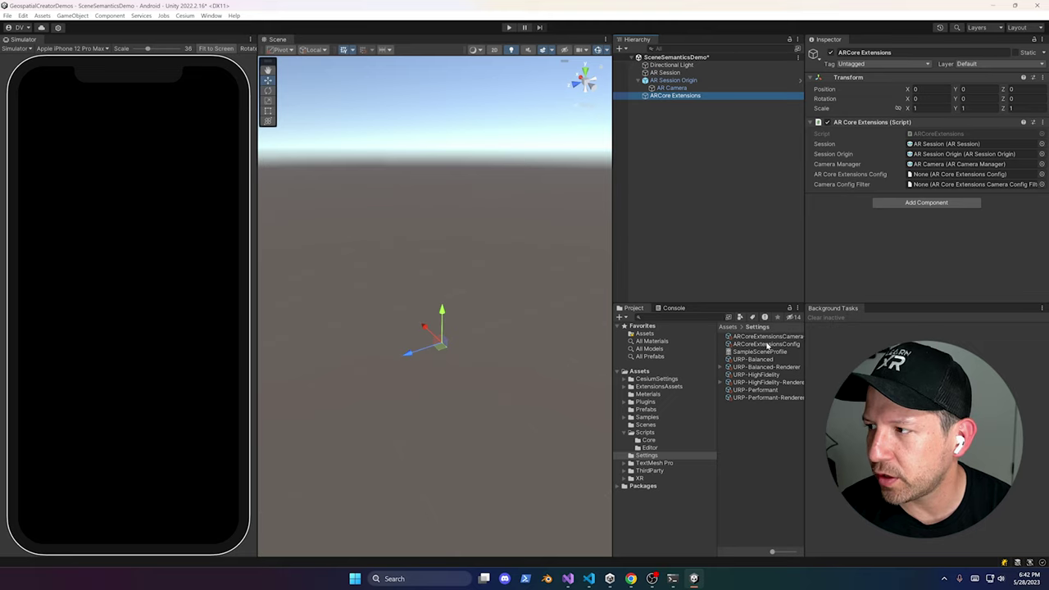
pyautogui.click(1042, 174)
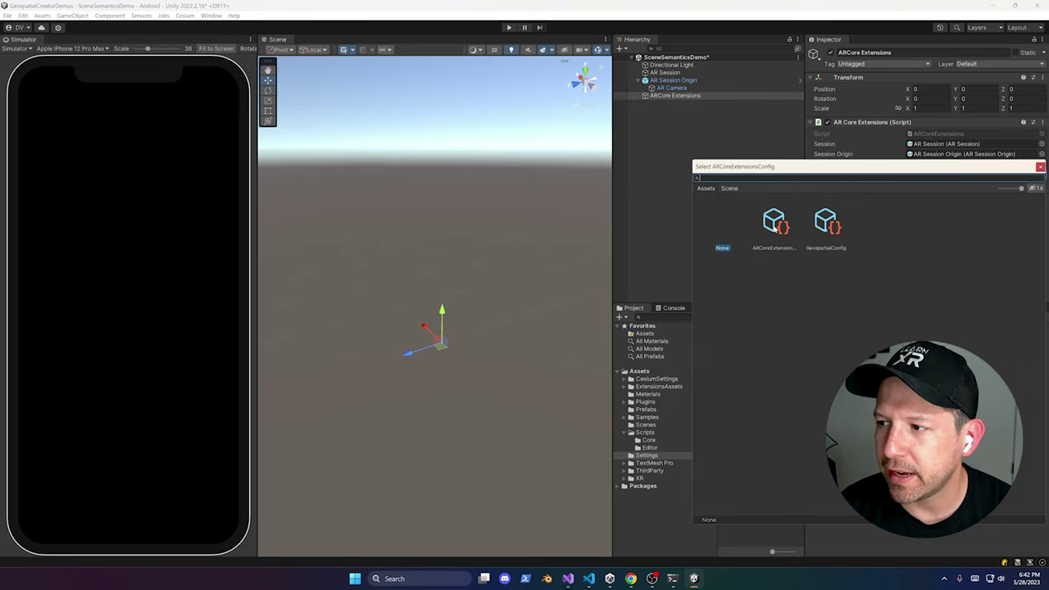
# Assign ARCoreExtensionsConfig and ARCoreExtensionsCameraConfigFilter, then add the Logger prefab to the scene.
pyautogui.click(781, 238)
pyautogui.doubleClick(780, 238)
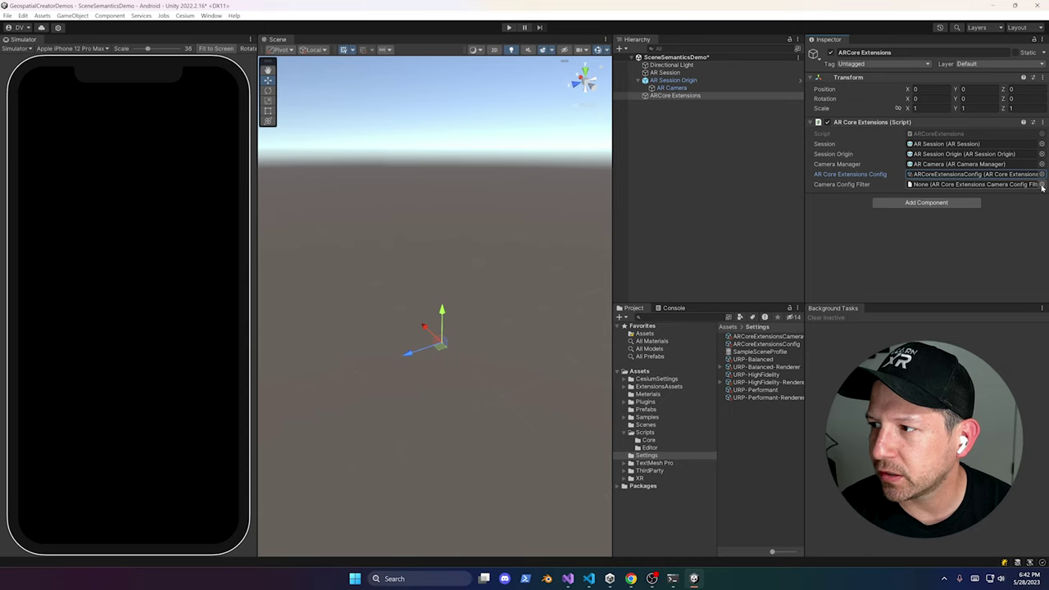
pyautogui.click(1042, 186)
pyautogui.click(776, 237)
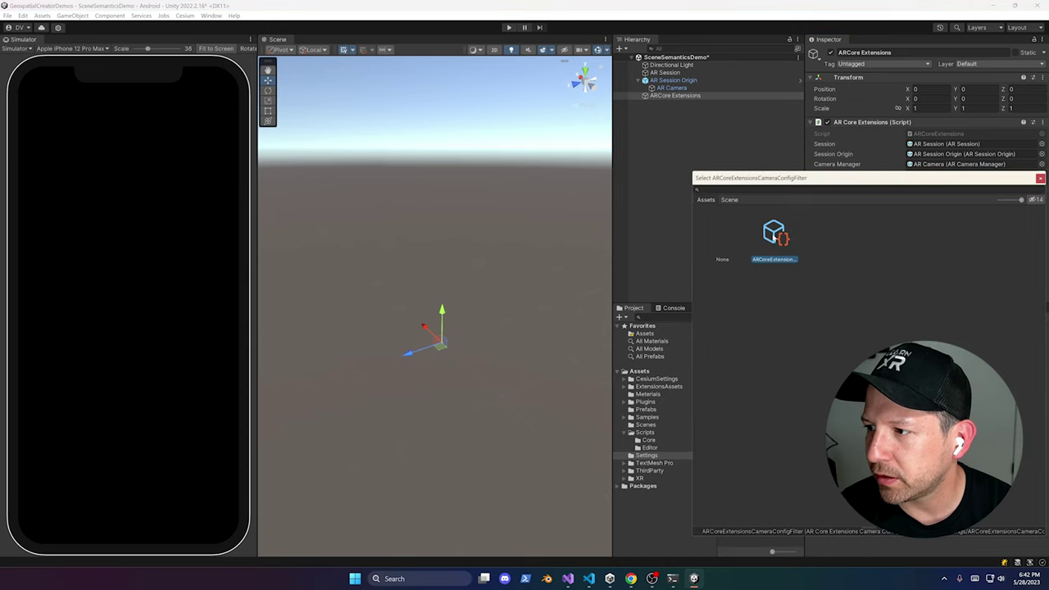
pyautogui.doubleClick(776, 237)
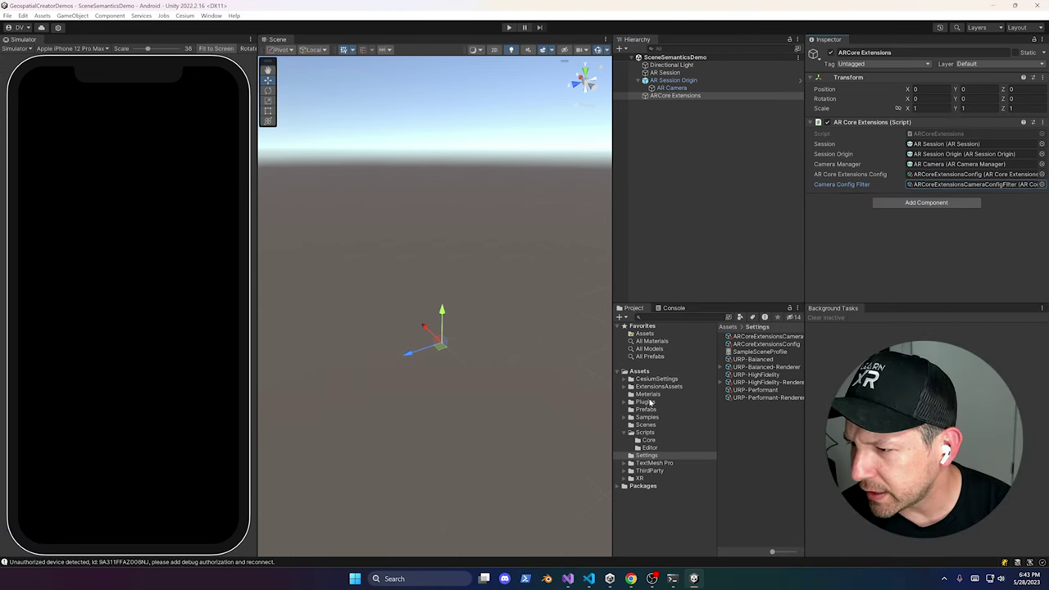
pyautogui.click(646, 409)
pyautogui.moveTo(725, 386); pyautogui.dragTo(697, 100)
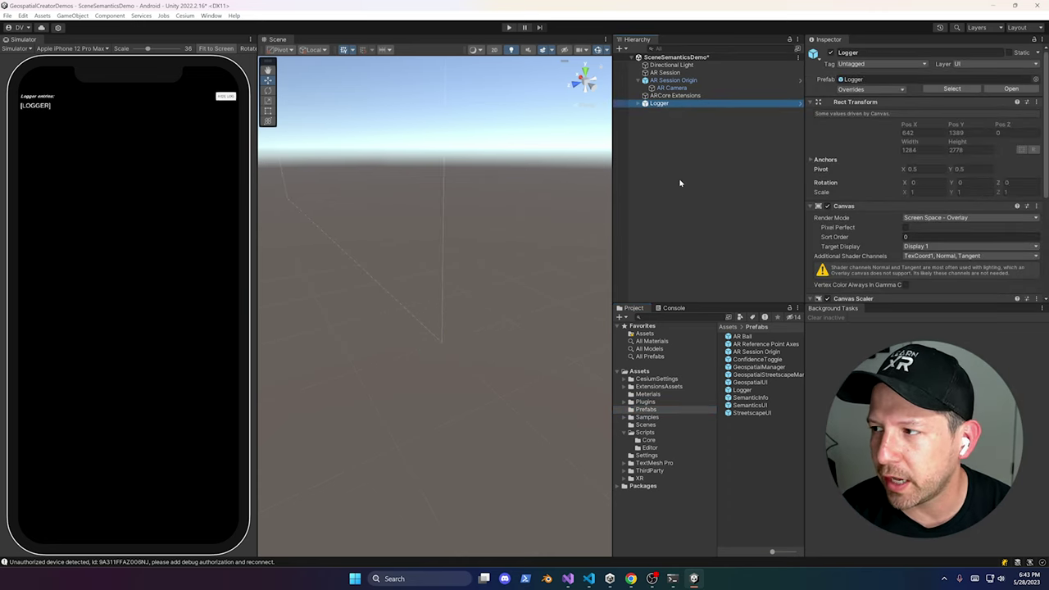
# Scroll the Inspector, orbit the Scene view, and frame the Logger canvas.
pyautogui.scroll(-5, 836, 217)
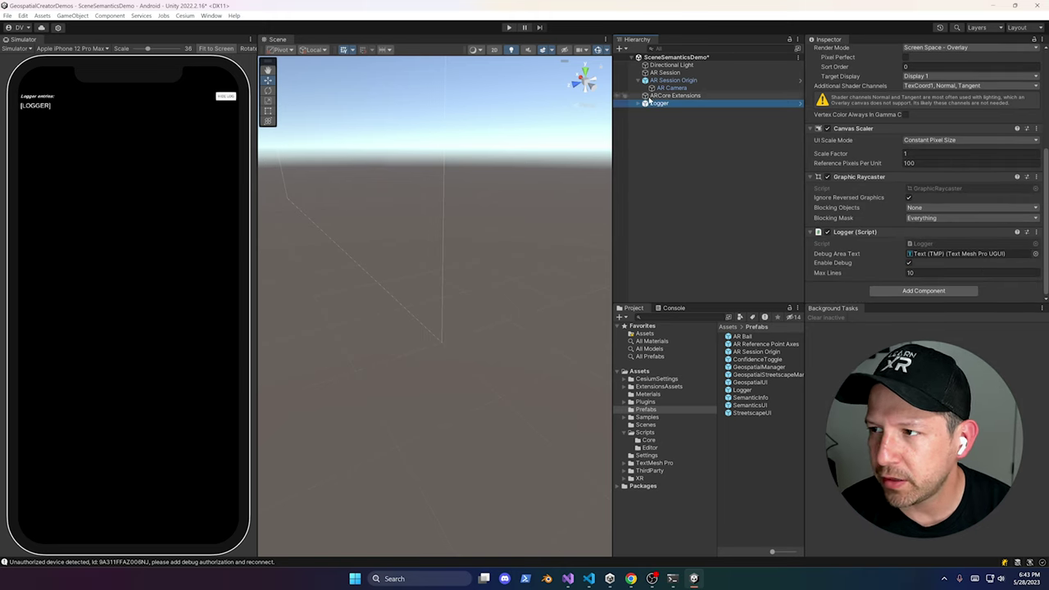
pyautogui.moveTo(453, 271); pyautogui.dragTo(484, 379, button='right')
pyautogui.scroll(-2, 484, 379)
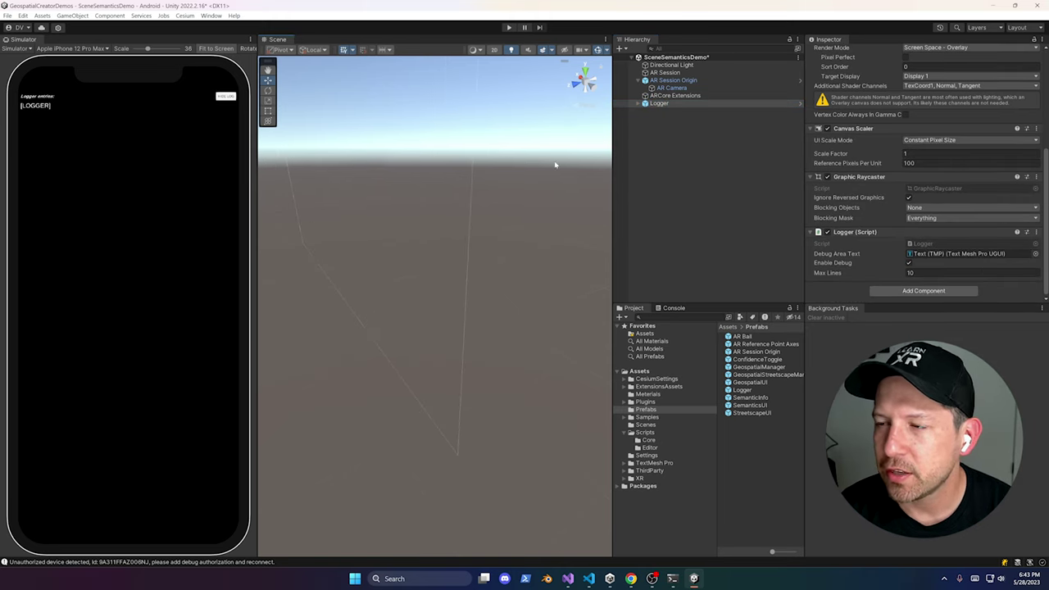
pyautogui.doubleClick(662, 104)
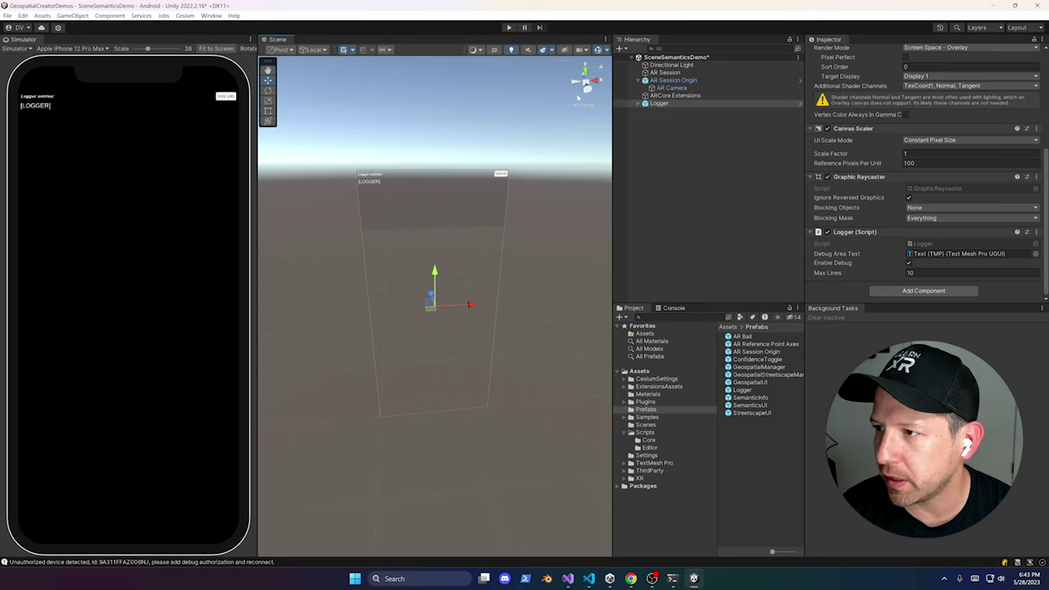
# Create an empty object named Semantics with X and Y position set to 0.
pyautogui.rightClick(681, 126)
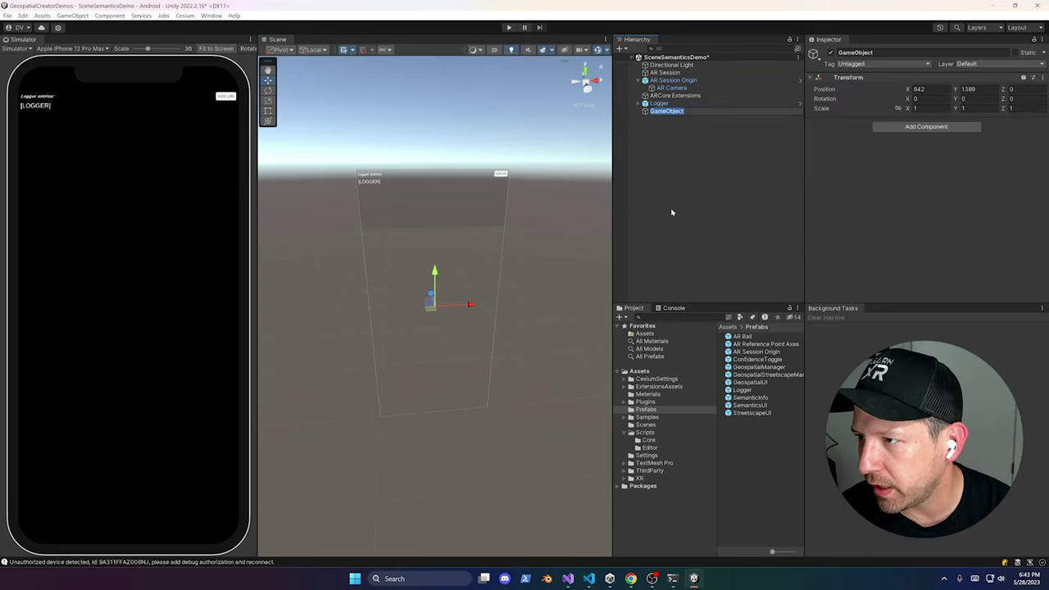
pyautogui.click(693, 264)
pyautogui.write('Semantics')
pyautogui.press('Return')
pyautogui.click(917, 88)
pyautogui.write('0')
pyautogui.press('Tab')
pyautogui.write('0')
pyautogui.press('Tab')
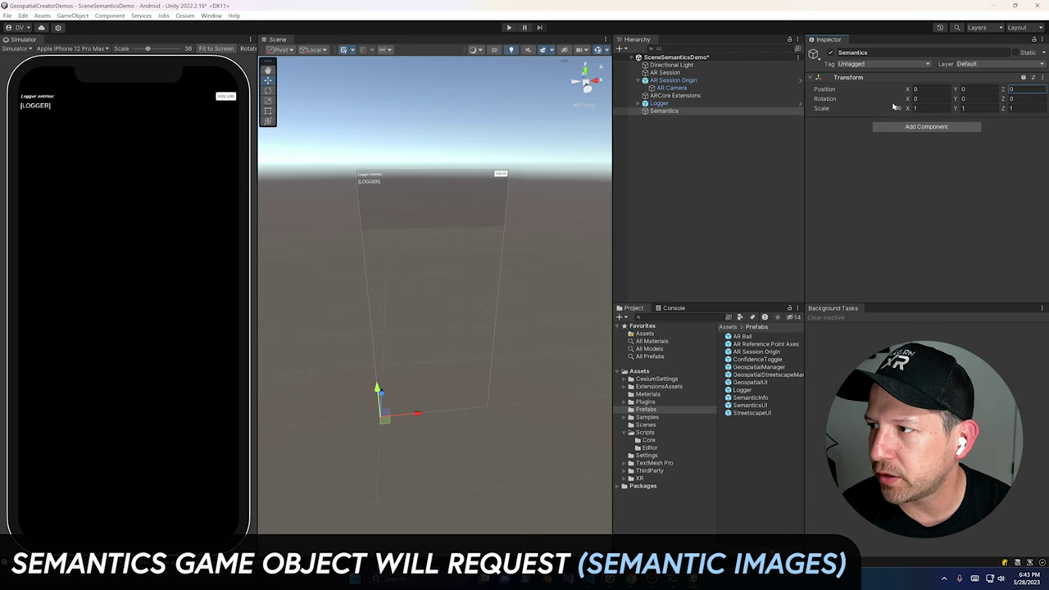
# Add an AR Semantic Manager component to Semantics.
pyautogui.click(899, 128)
pyautogui.write('seman')
pyautogui.press('Down')
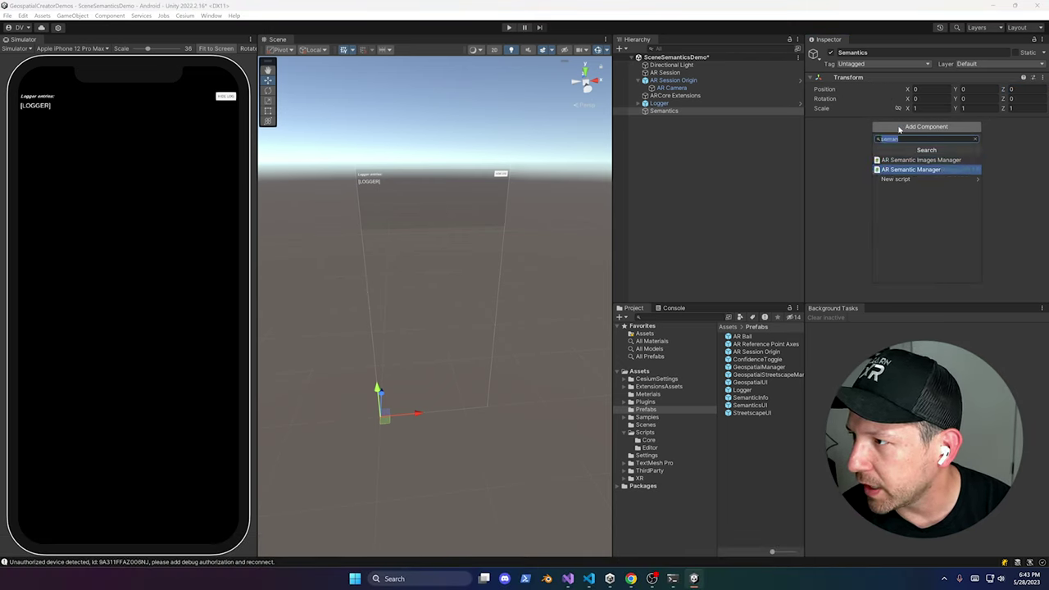
pyautogui.press('Return')
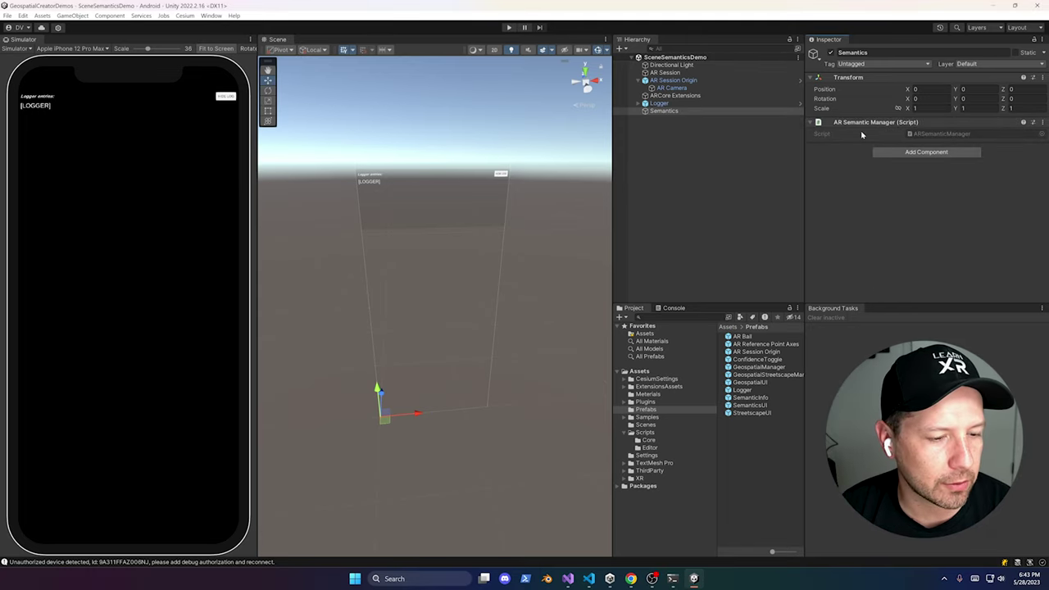
pyautogui.click(891, 154)
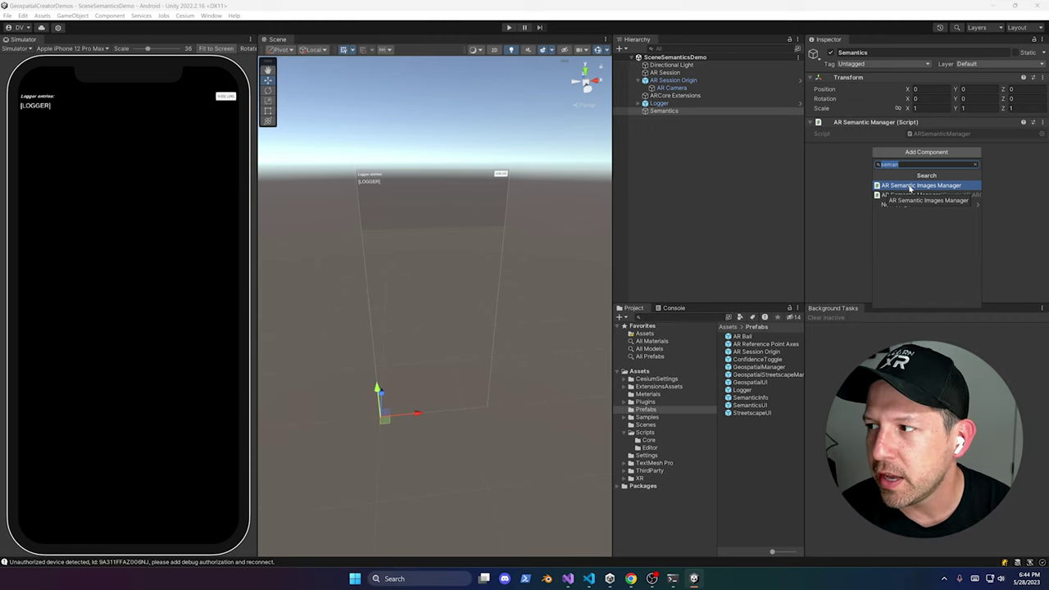
# Add an AR Semantic Images Manager component to Semantics and check the AR Camera's settings.
pyautogui.click(898, 186)
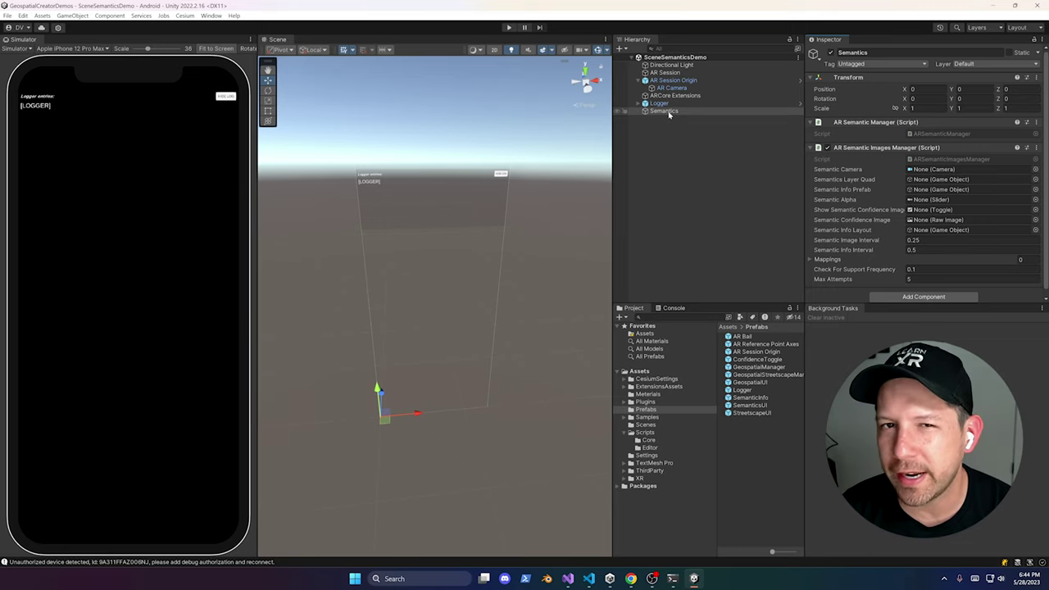
pyautogui.click(671, 87)
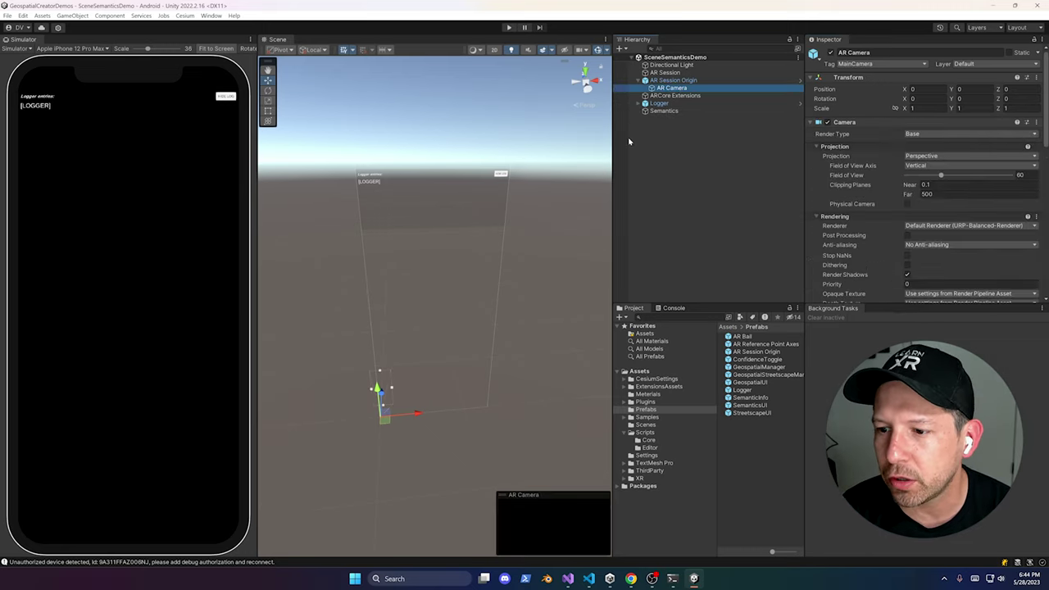
pyautogui.press('f')
pyautogui.keyDown('alt'); pyautogui.moveTo(415, 340); pyautogui.dragTo(488, 331); pyautogui.keyUp('alt')
pyautogui.click(665, 112)
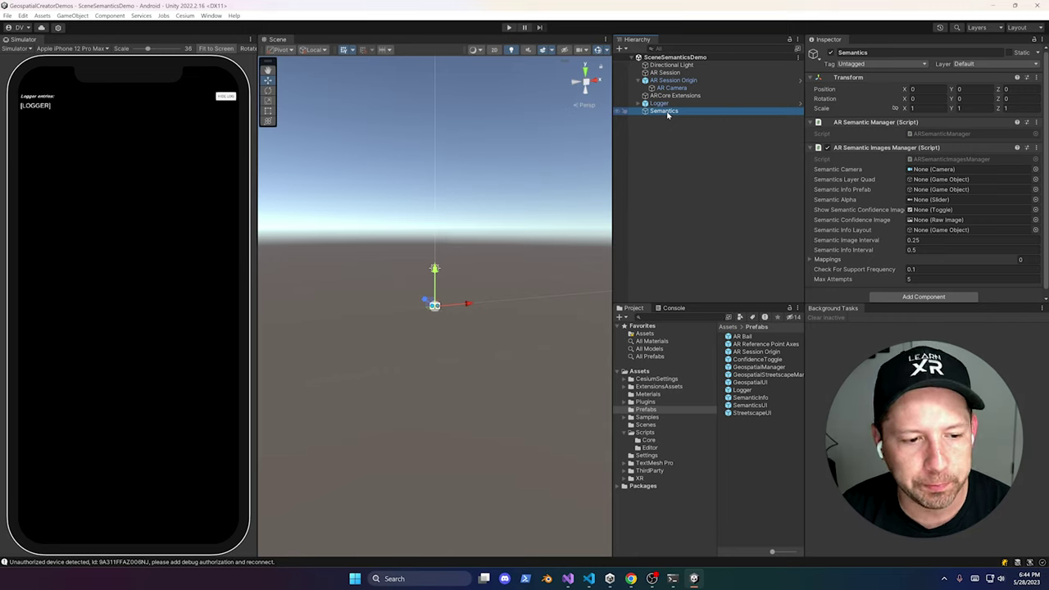
pyautogui.rightClick(667, 113)
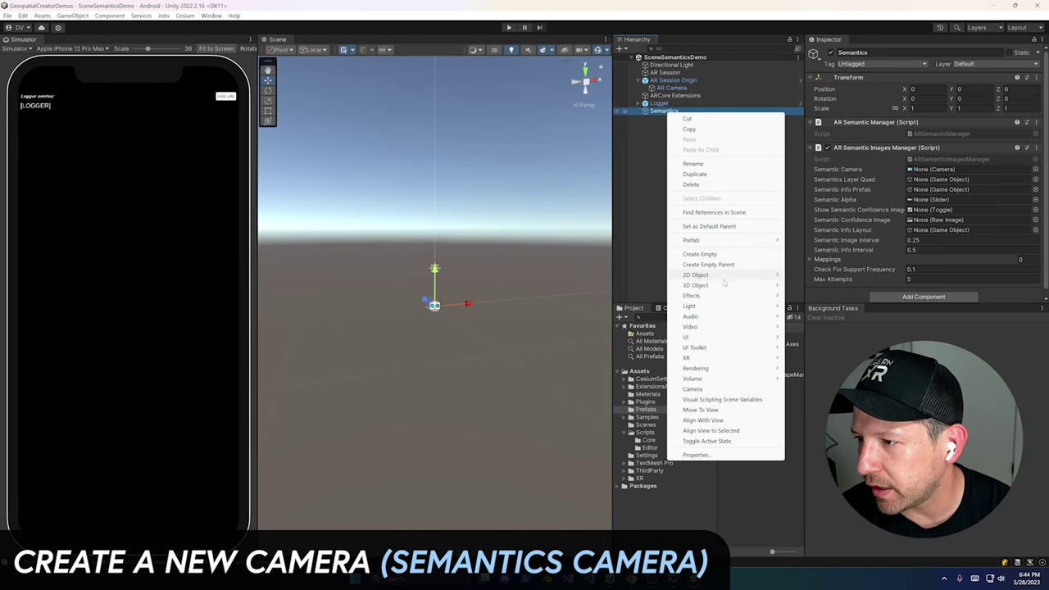
# Create a child camera named SemanticsCamera under Semantics and set its Render Type to Overlay.
pyautogui.click(694, 388)
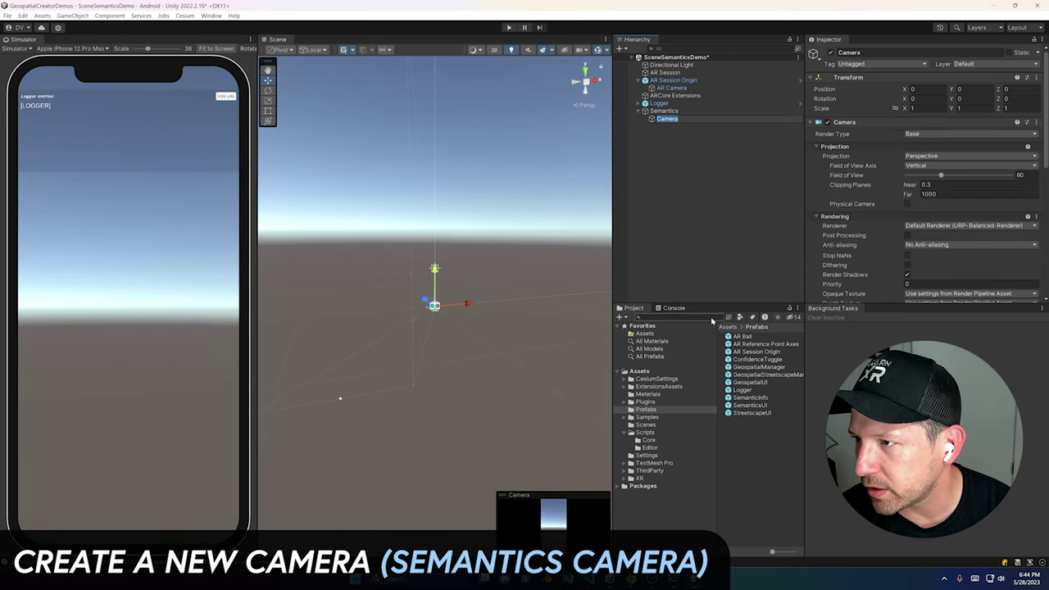
pyautogui.write('Seman')
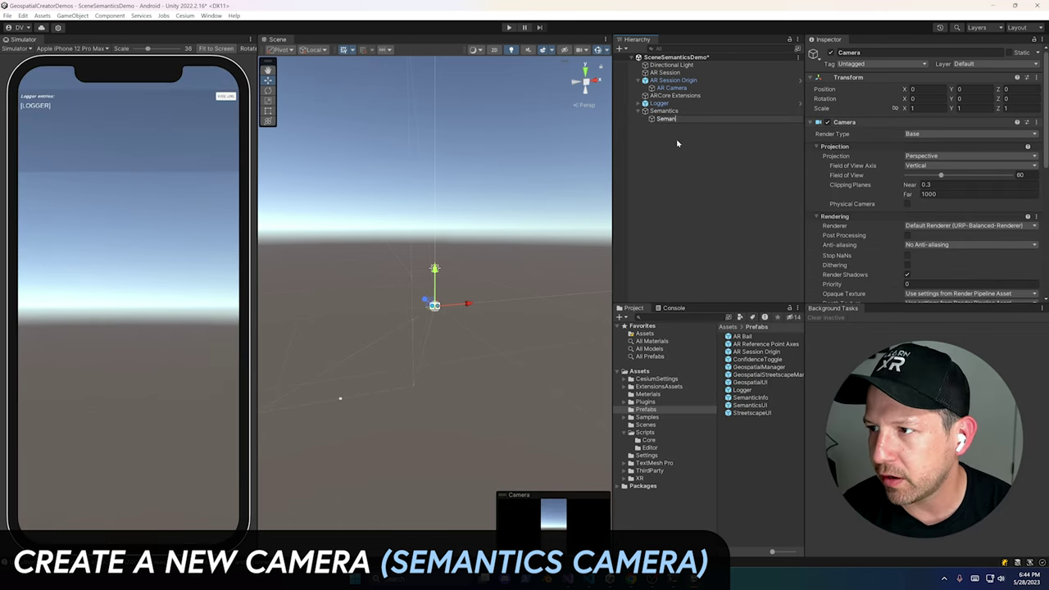
pyautogui.write('ticsCamera')
pyautogui.press('Return')
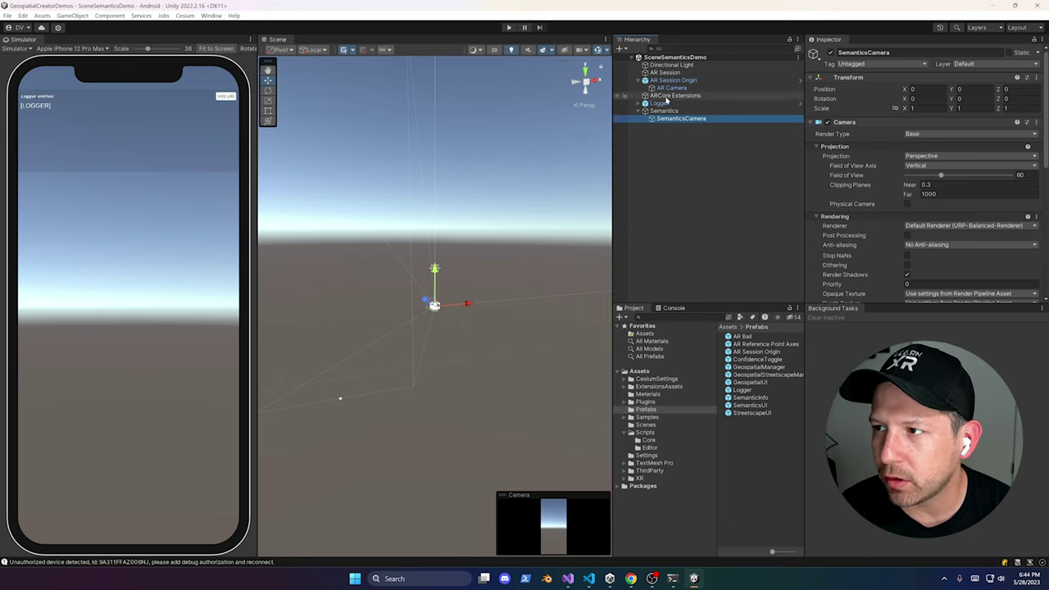
pyautogui.click(913, 136)
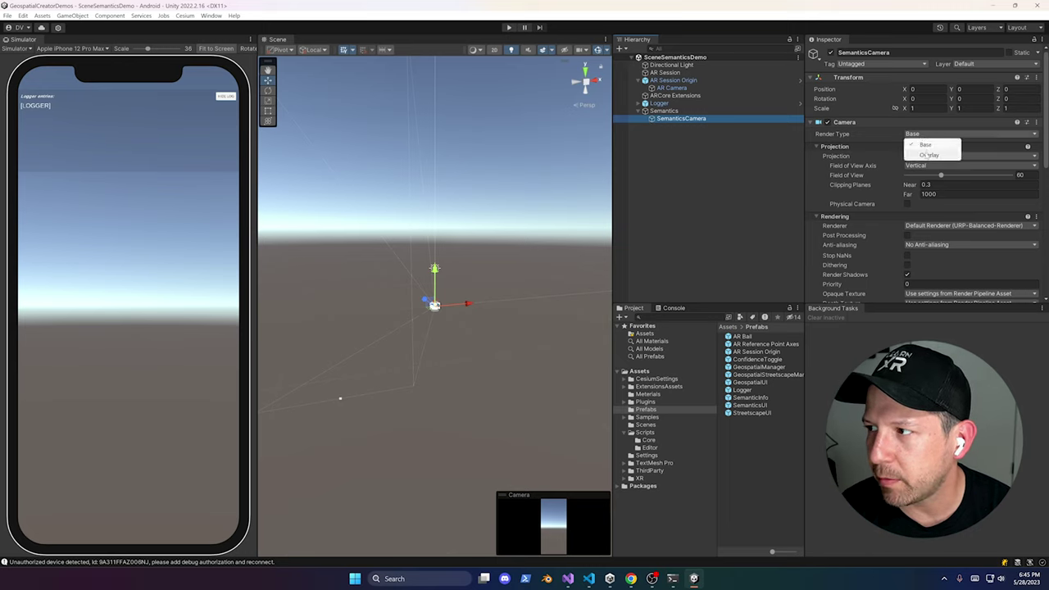
pyautogui.click(922, 153)
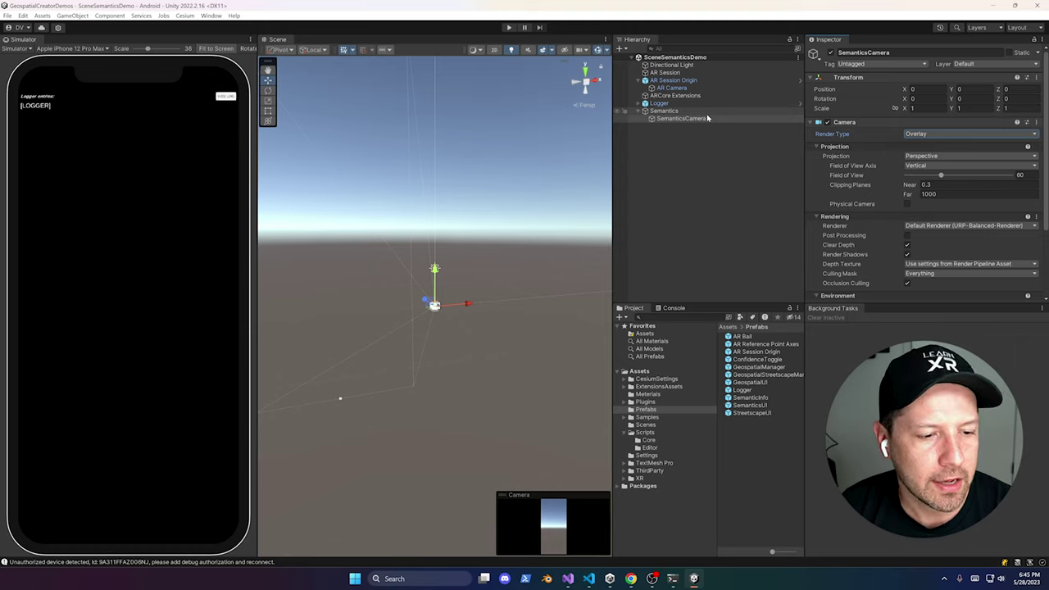
pyautogui.click(935, 156)
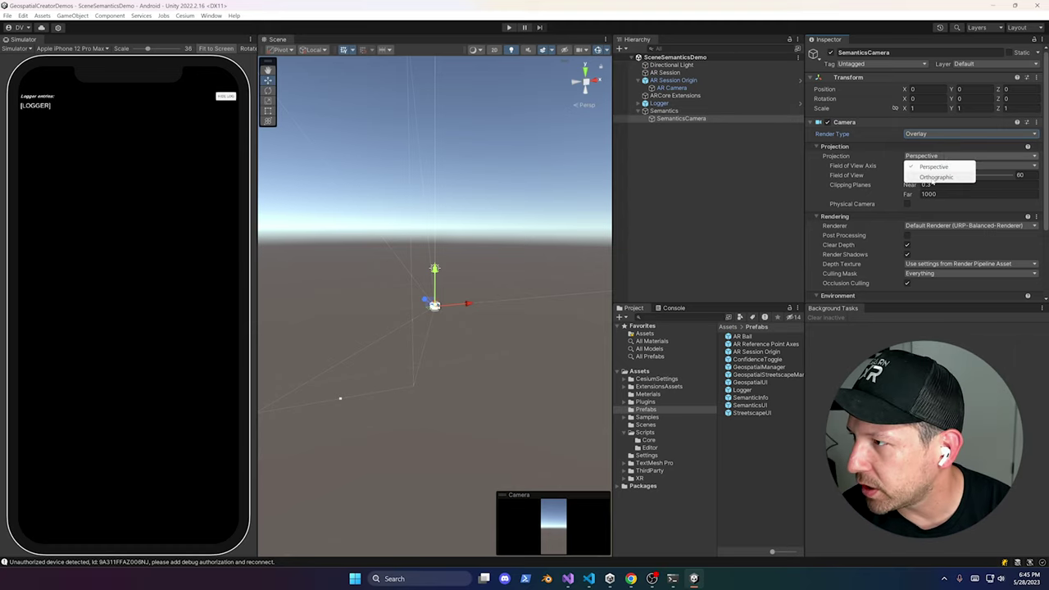
# Make SemanticsCamera orthographic with near clipping plane 0.1 and far clipping plane 100.
pyautogui.click(932, 176)
pyautogui.click(922, 166)
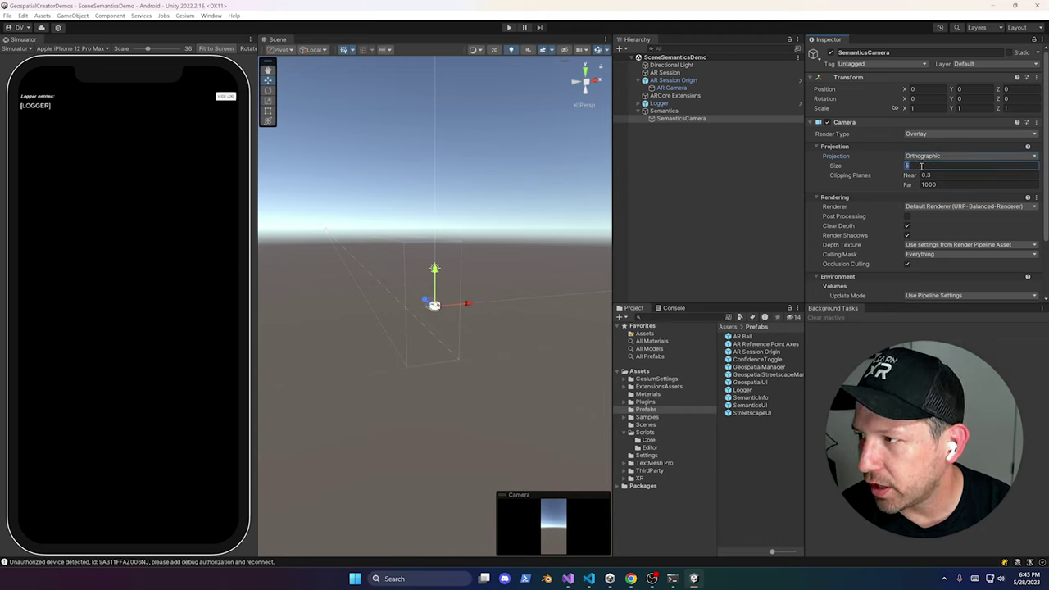
pyautogui.click(932, 176)
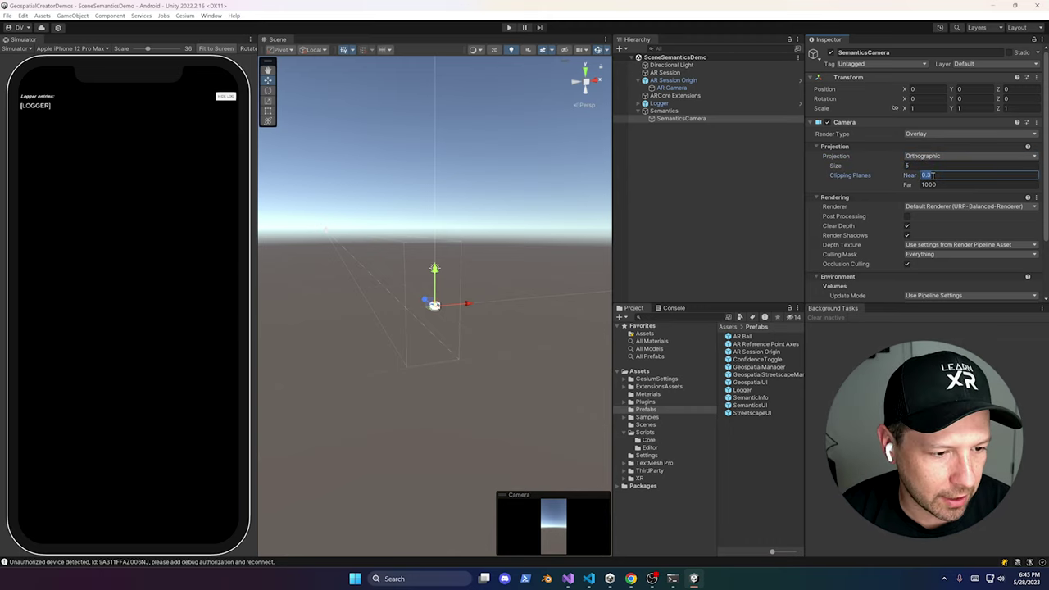
pyautogui.write('0.1')
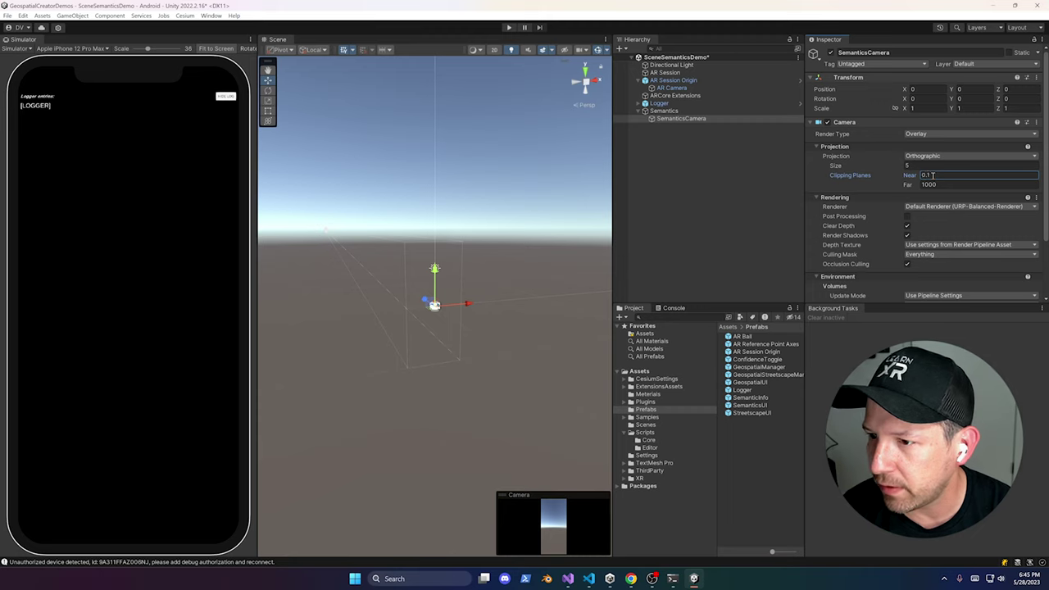
pyautogui.rightClick(519, 299)
pyautogui.moveTo(519, 299); pyautogui.dragTo(370, 302, button='right')
pyautogui.click(942, 183)
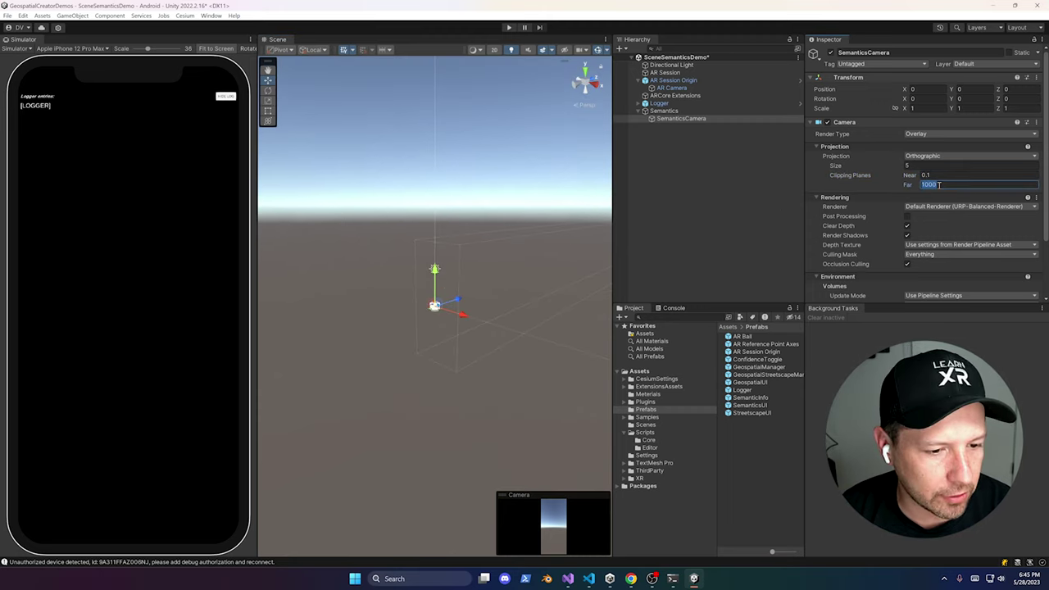
pyautogui.write('100')
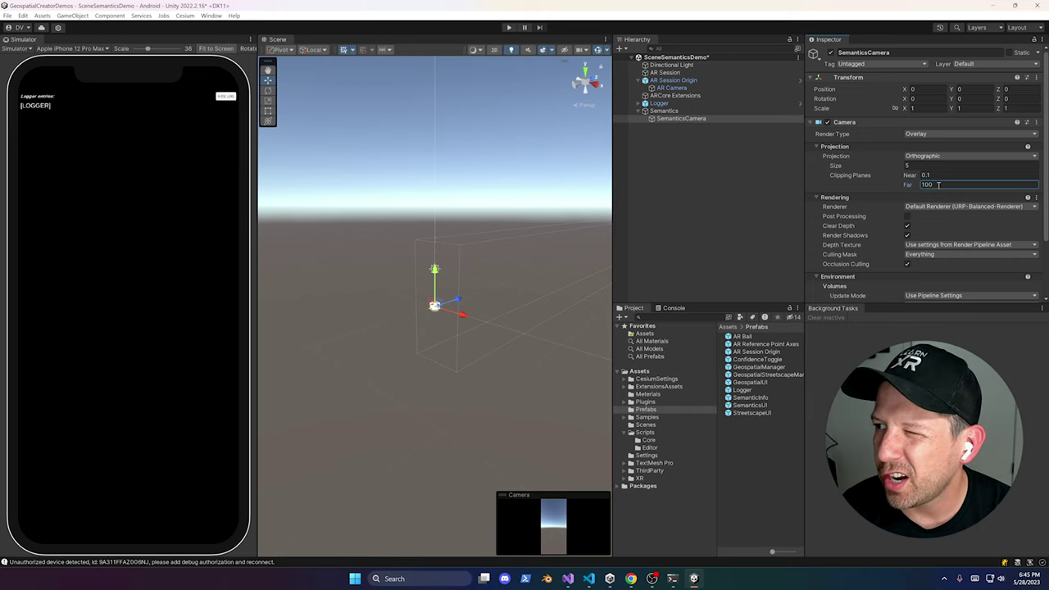
pyautogui.moveTo(557, 274); pyautogui.dragTo(373, 324, button='right')
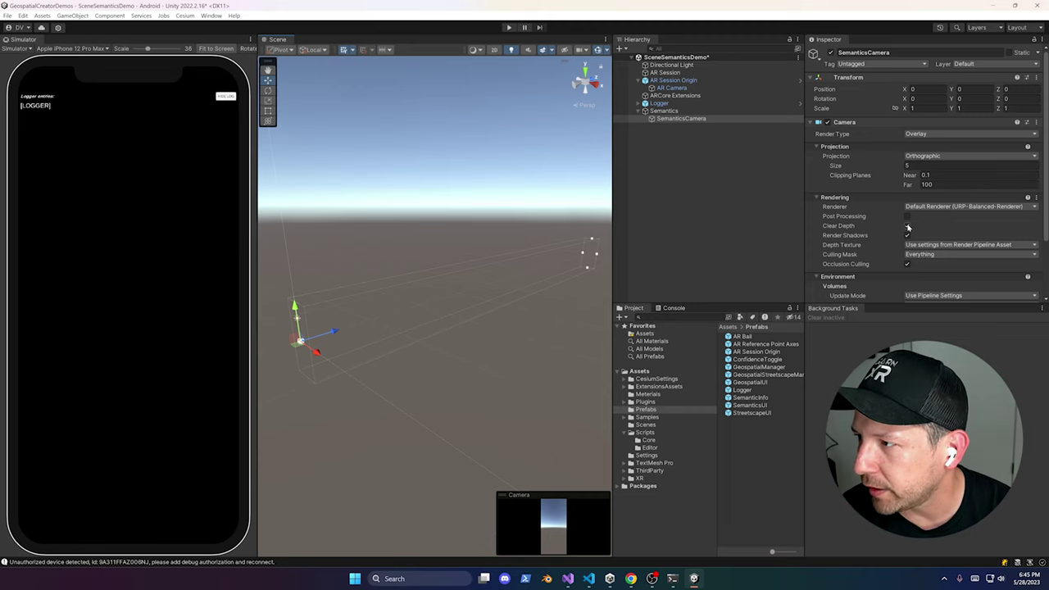
# Turn off Render Shadows and Occlusion Culling on SemanticsCamera.
pyautogui.scroll(-1, 963, 225)
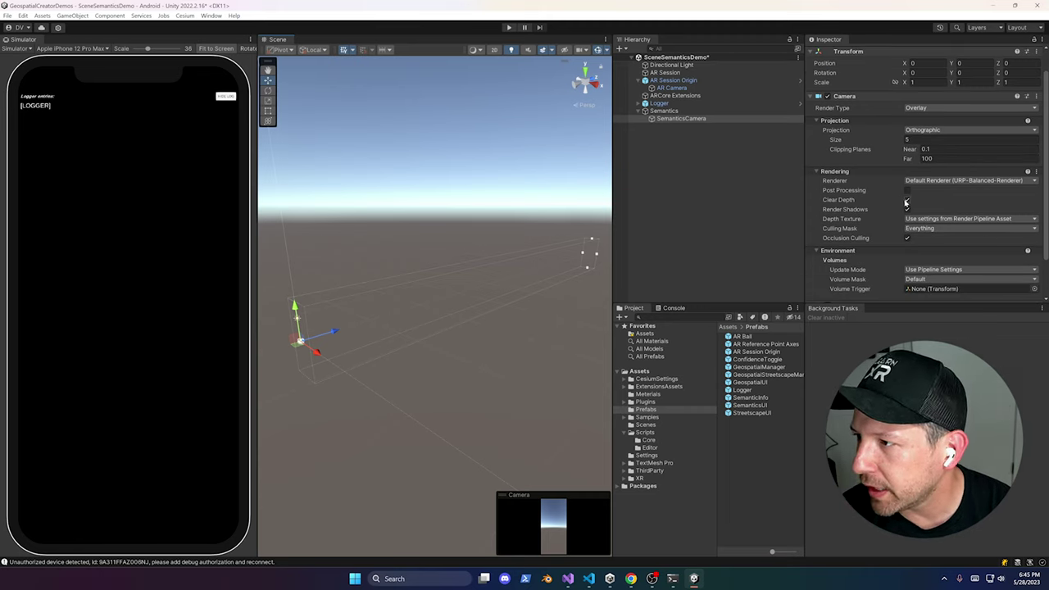
pyautogui.click(908, 210)
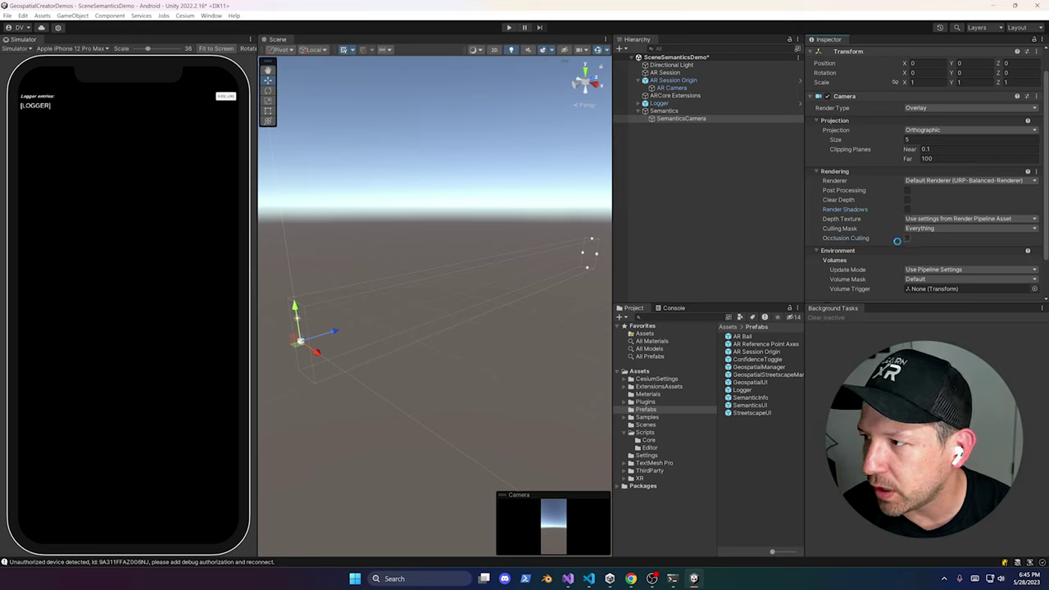
pyautogui.click(899, 240)
# Set SemanticsCamera's Culling Mask to Nothing, then enable only the Semantics layer.
pyautogui.click(915, 230)
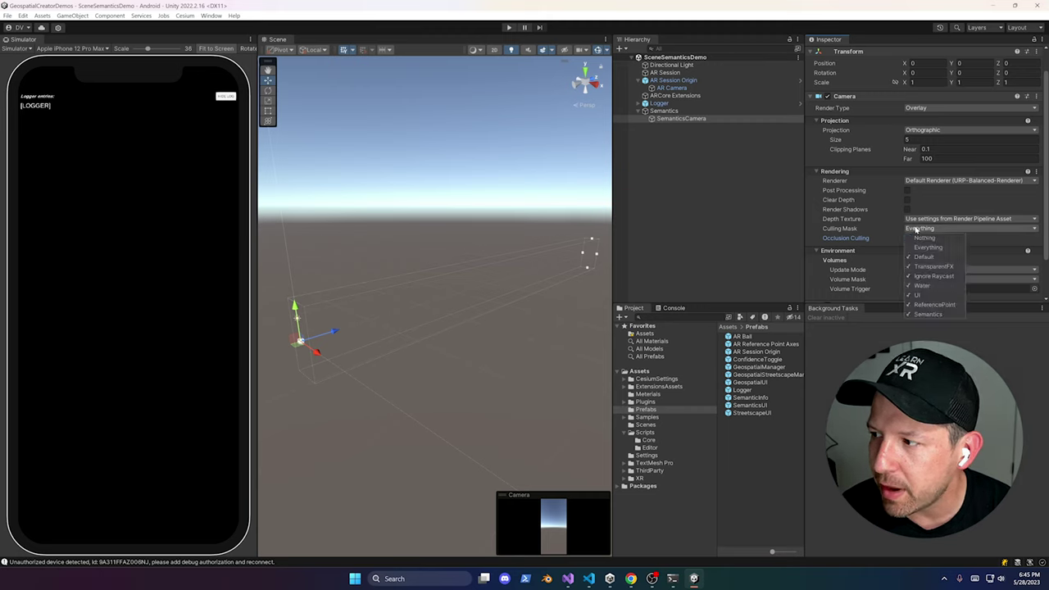
pyautogui.click(924, 238)
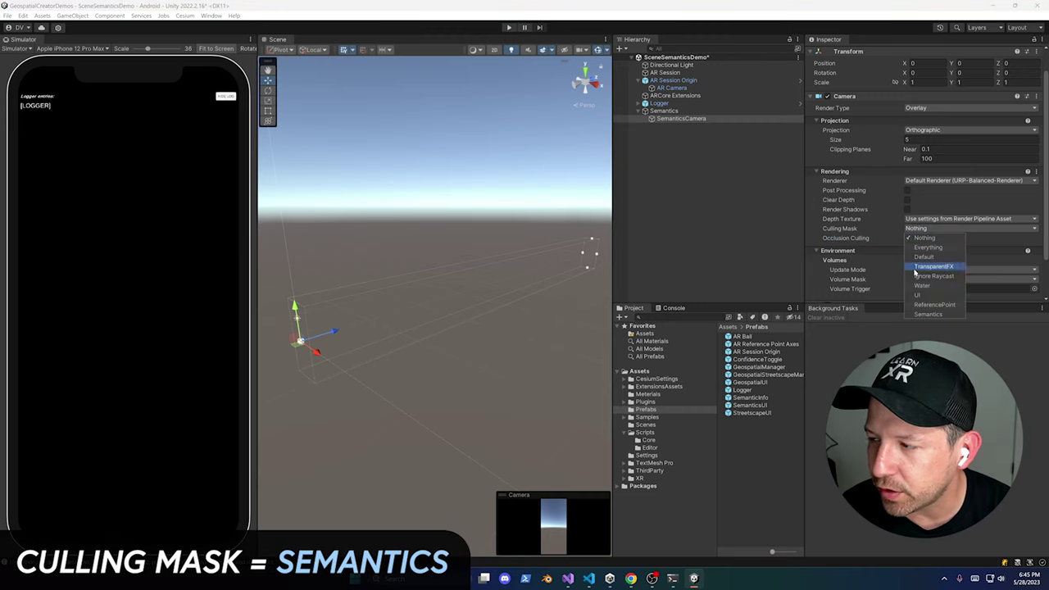
pyautogui.click(929, 314)
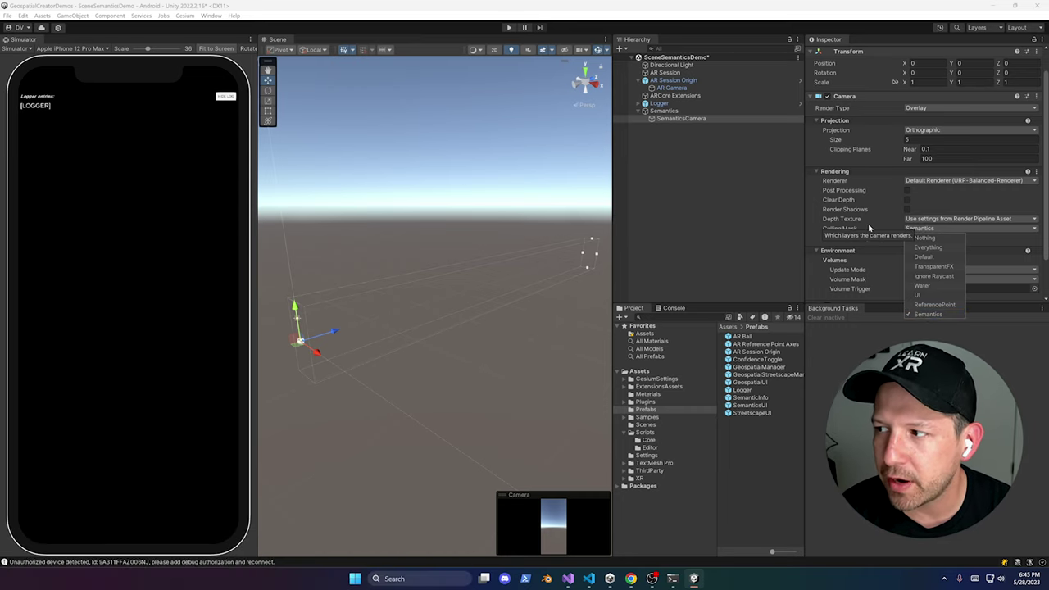
# Confirm User Layer 7 is named Semantics in the layer settings, then reselect SemanticsCamera.
pyautogui.scroll(1, 1010, 70)
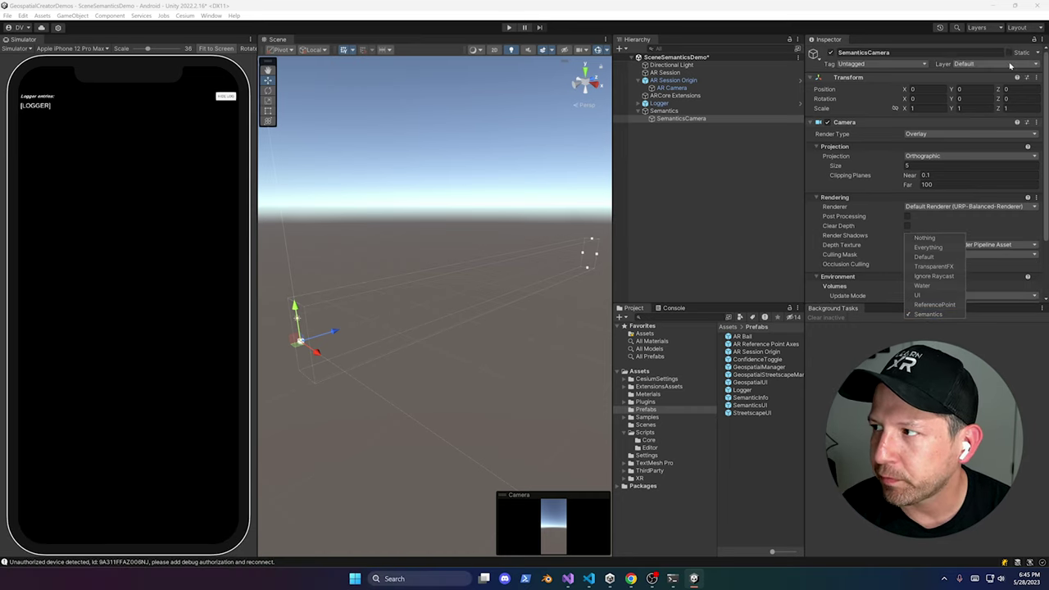
pyautogui.click(1011, 66)
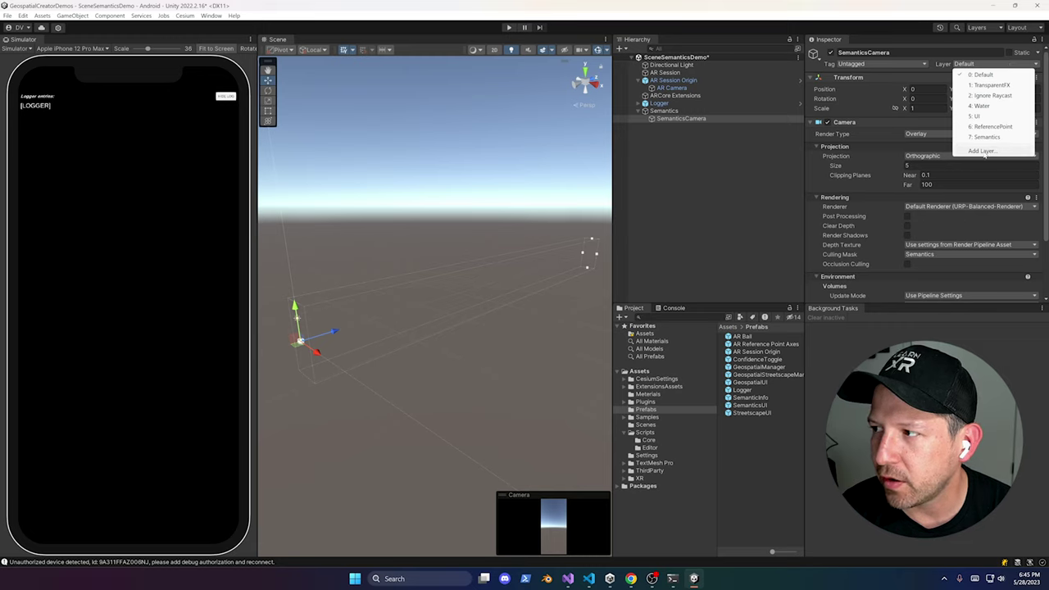
pyautogui.click(983, 151)
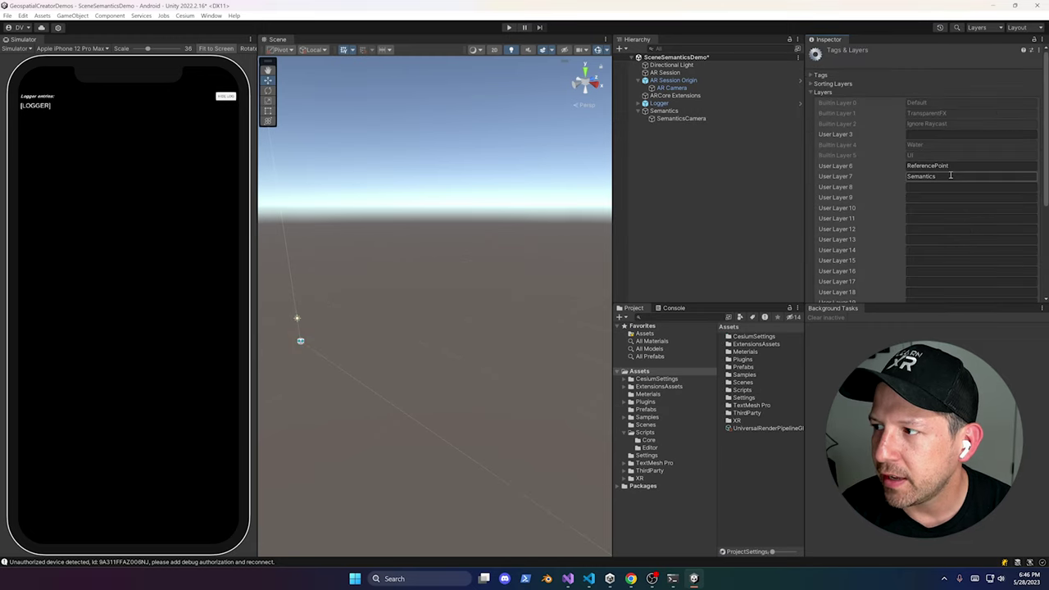
pyautogui.press('Return')
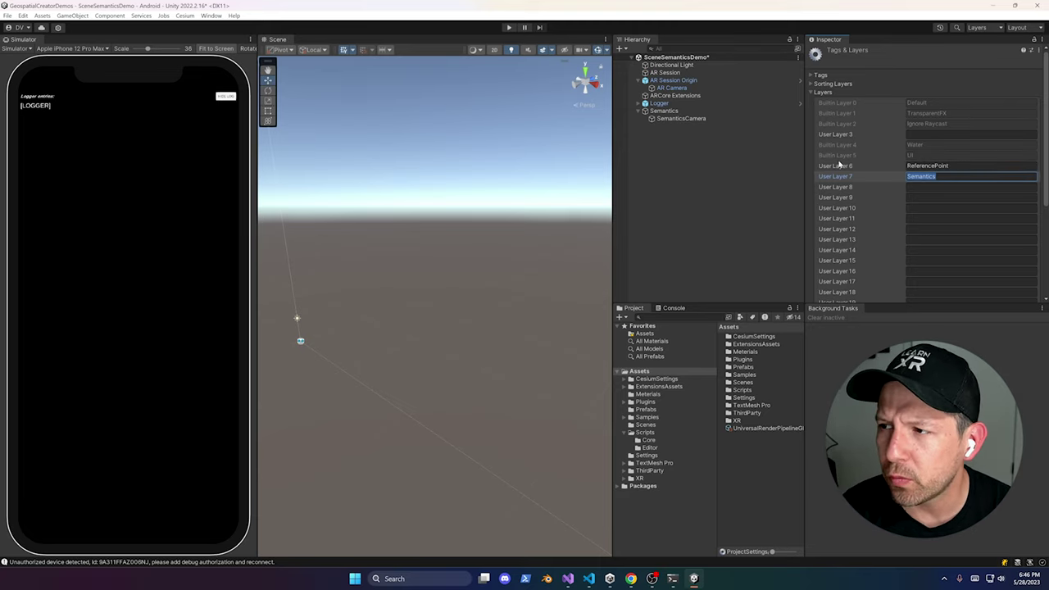
pyautogui.click(697, 123)
pyautogui.scroll(-3, 897, 263)
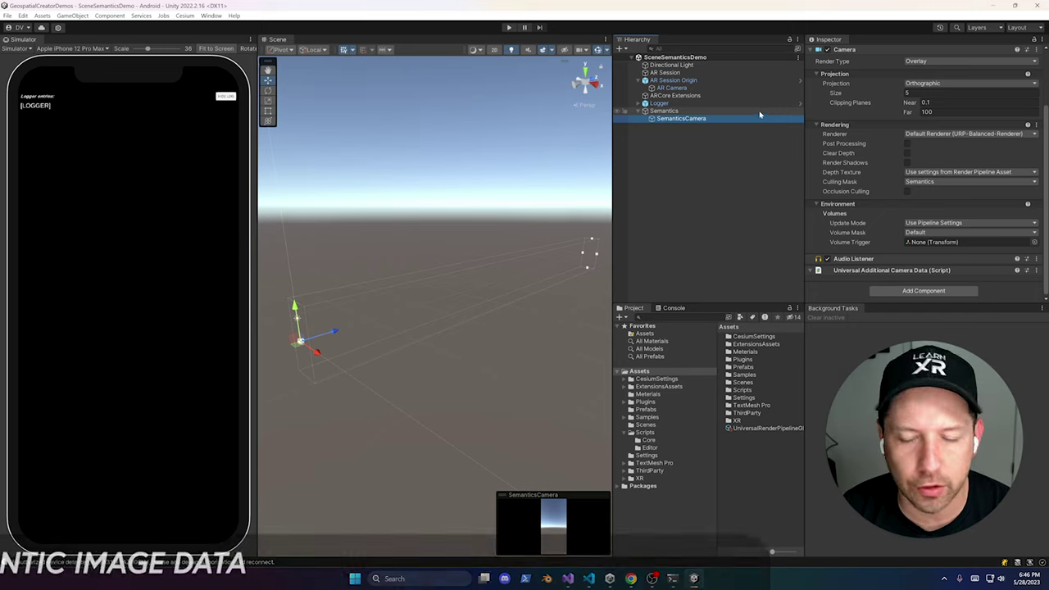
pyautogui.rightClick(693, 121)
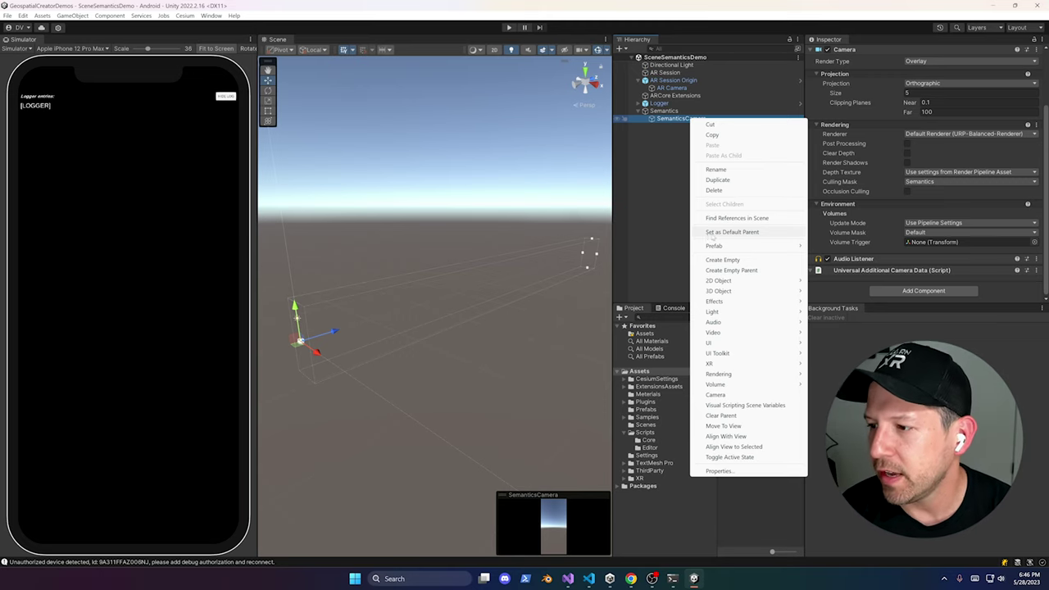
# Create an empty child under SemanticsCamera named SemanticsLayer.
pyautogui.click(729, 259)
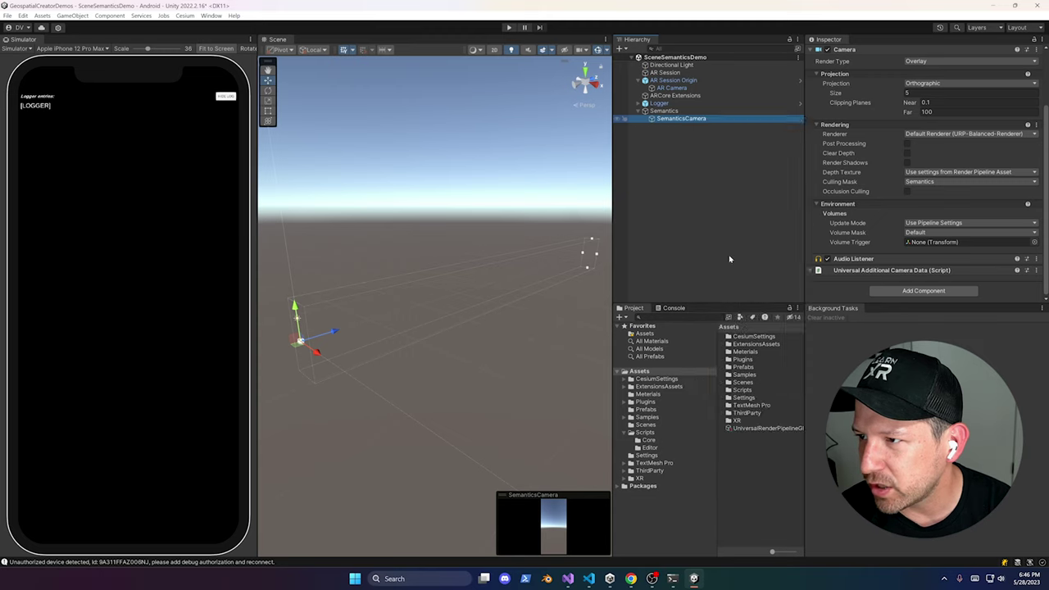
pyautogui.write('Sem')
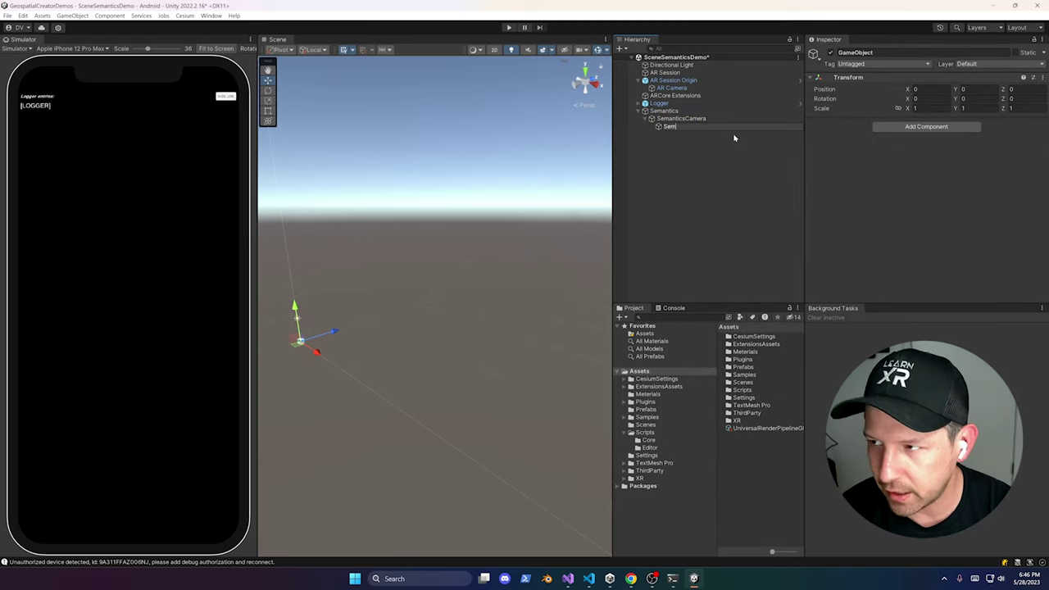
pyautogui.write('anticsLayer')
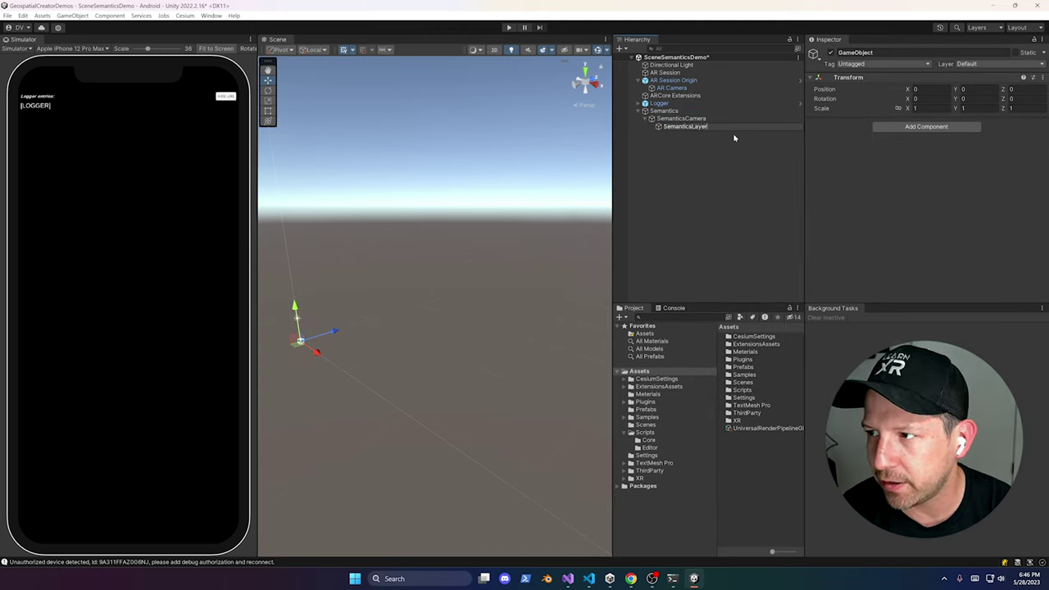
pyautogui.press('Return')
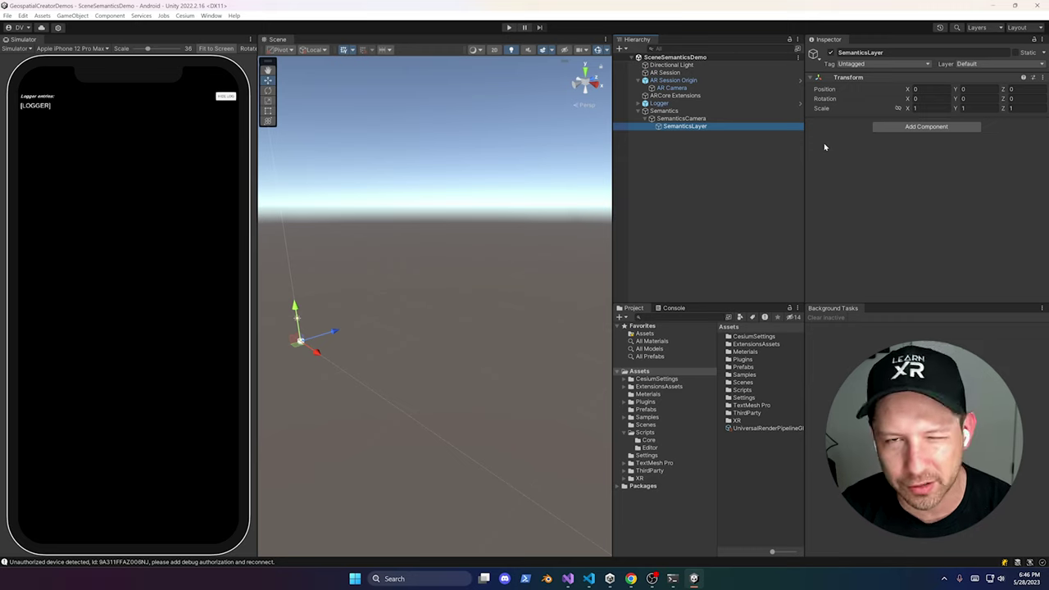
# Add a Mesh Filter to SemanticsLayer using the Quad mesh.
pyautogui.click(875, 129)
pyautogui.click(902, 215)
pyautogui.click(926, 161)
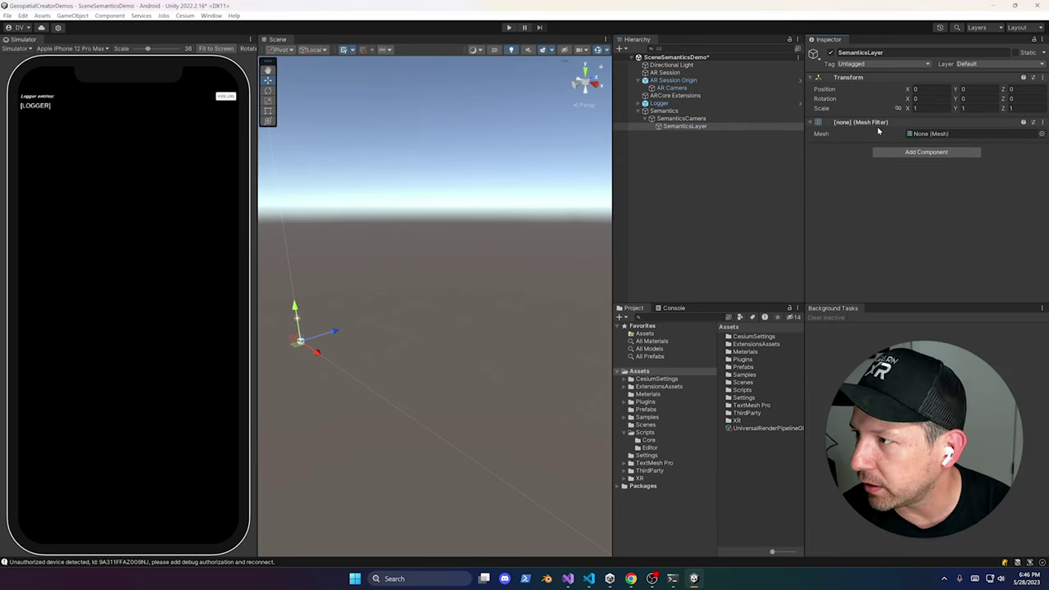
pyautogui.click(1041, 134)
pyautogui.write('quad')
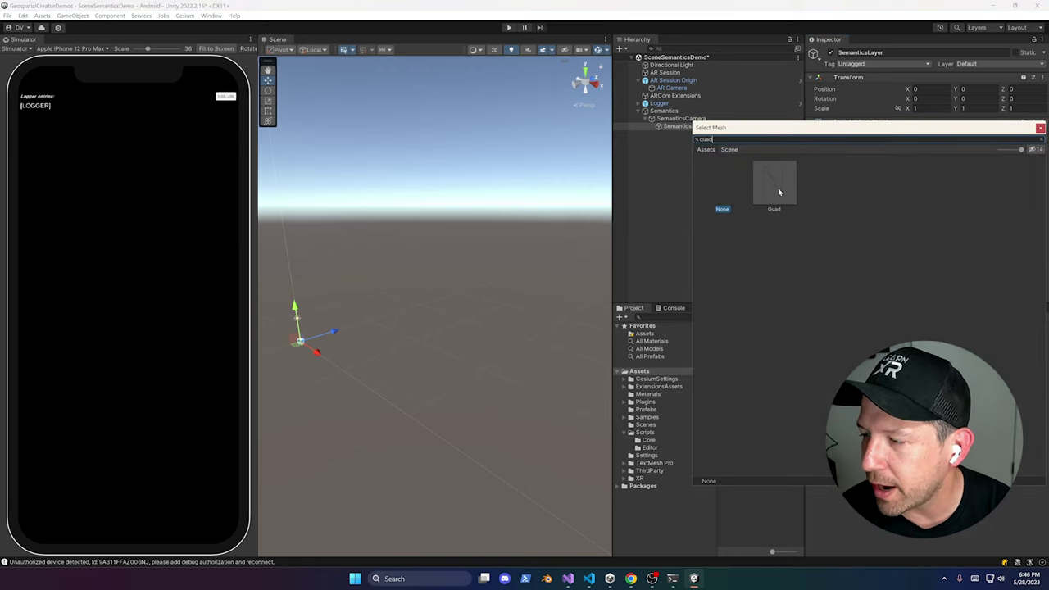
pyautogui.doubleClick(782, 190)
# Add a Mesh Renderer to SemanticsLayer and show the Materials folder.
pyautogui.click(900, 153)
pyautogui.write('mesh')
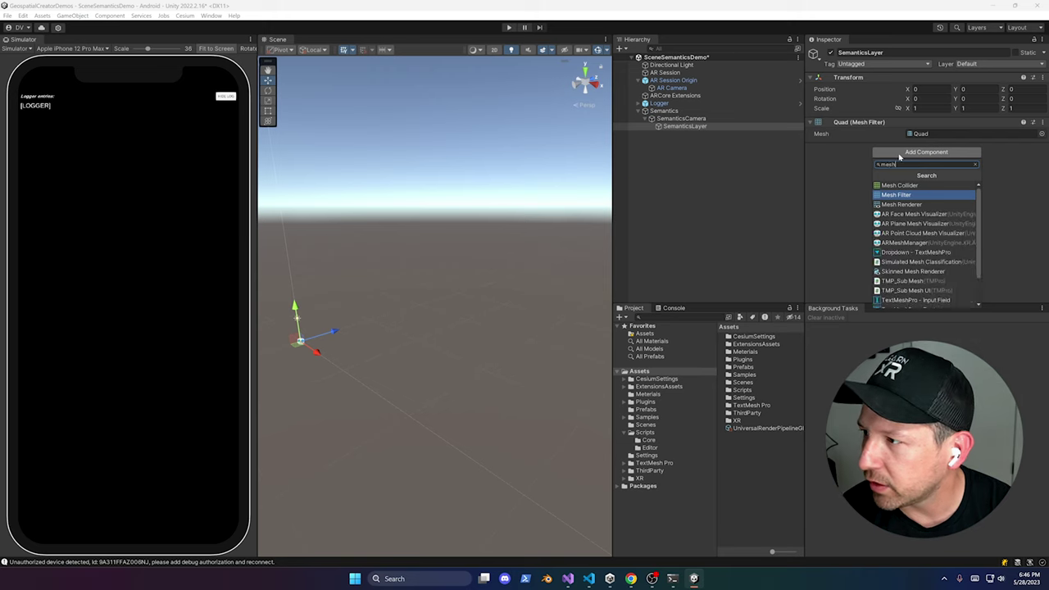
pyautogui.press('Down')
pyautogui.press('Return')
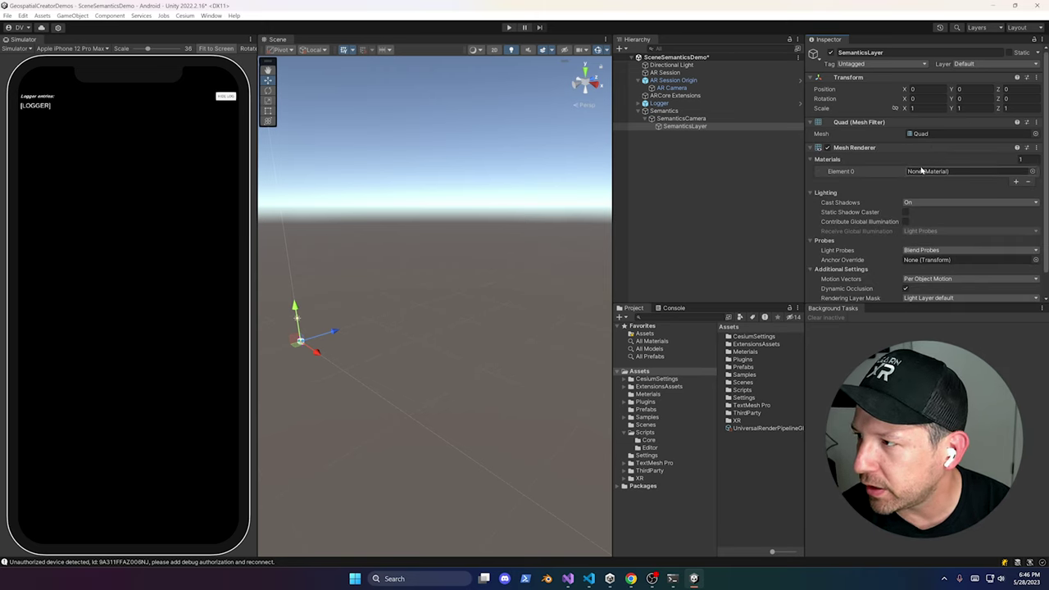
pyautogui.click(656, 396)
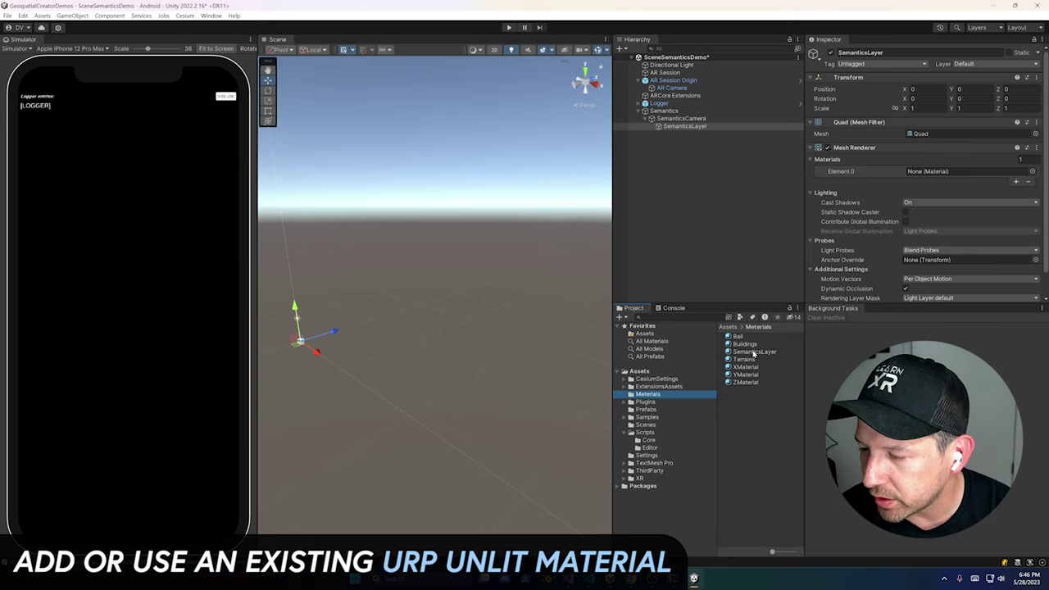
# Assign the SemanticsLayer material to the Mesh Renderer's Element 0 and open its Base Map colour.
pyautogui.moveTo(754, 352); pyautogui.dragTo(919, 176)
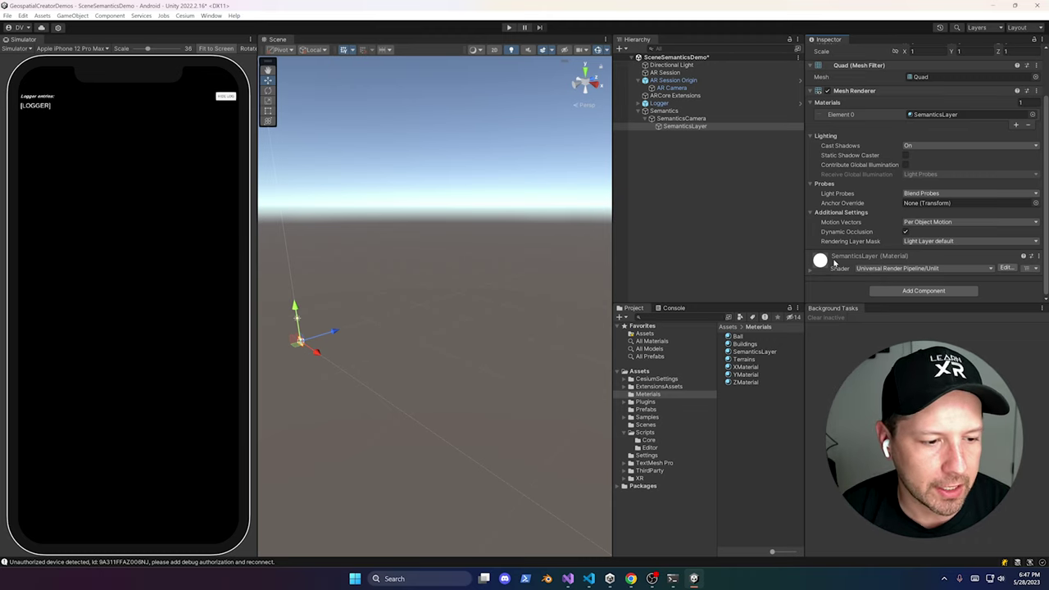
pyautogui.click(836, 261)
pyautogui.scroll(-3, 853, 259)
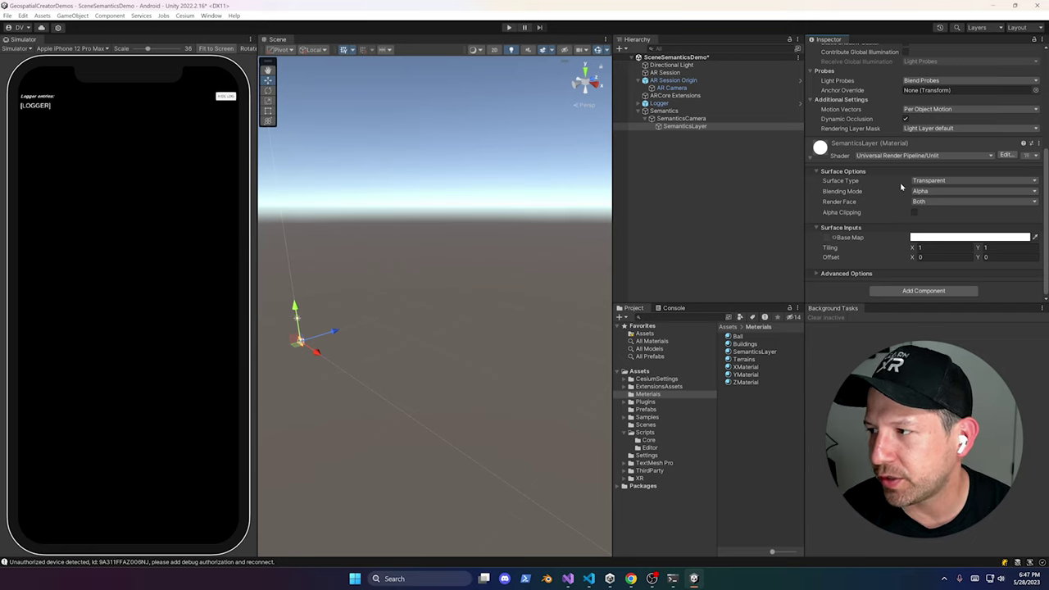
pyautogui.click(940, 241)
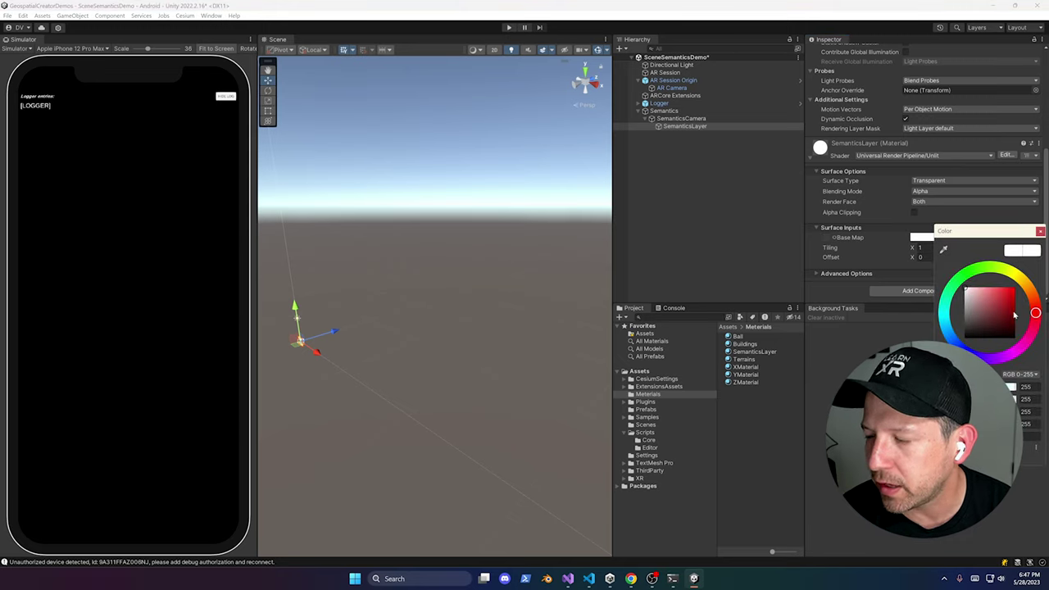